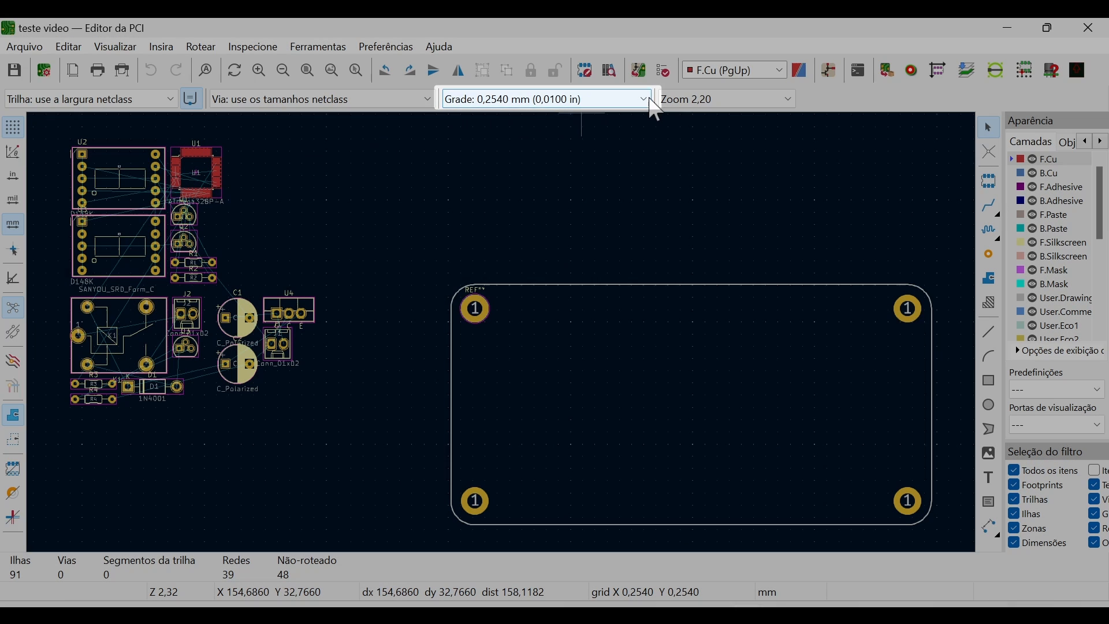
pyautogui.click(651, 101)
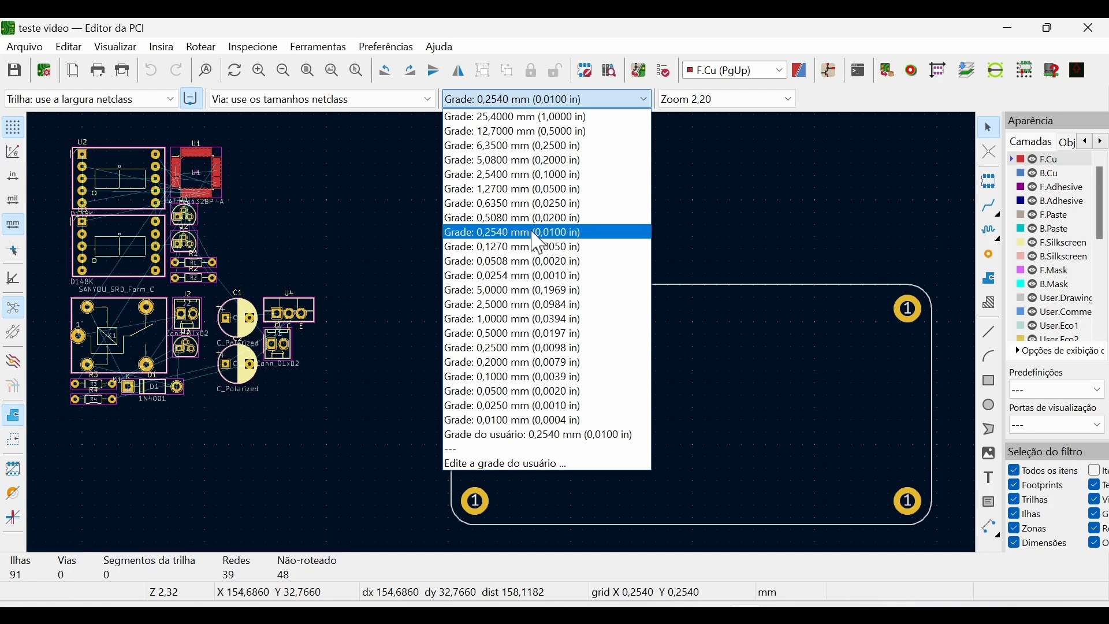
pyautogui.click(692, 154)
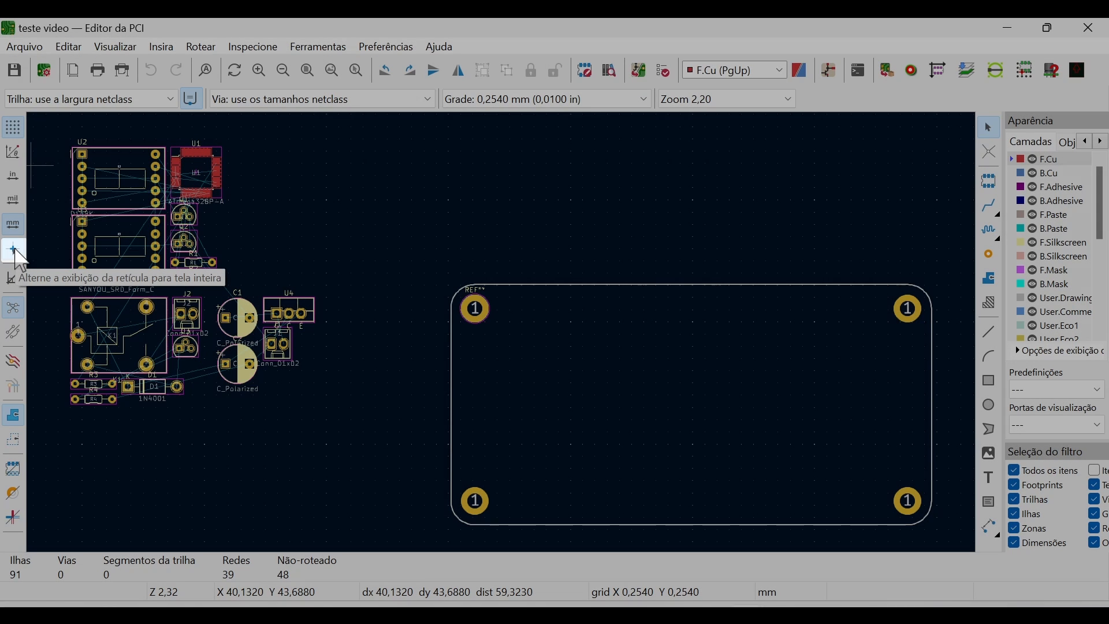
pyautogui.click(17, 250)
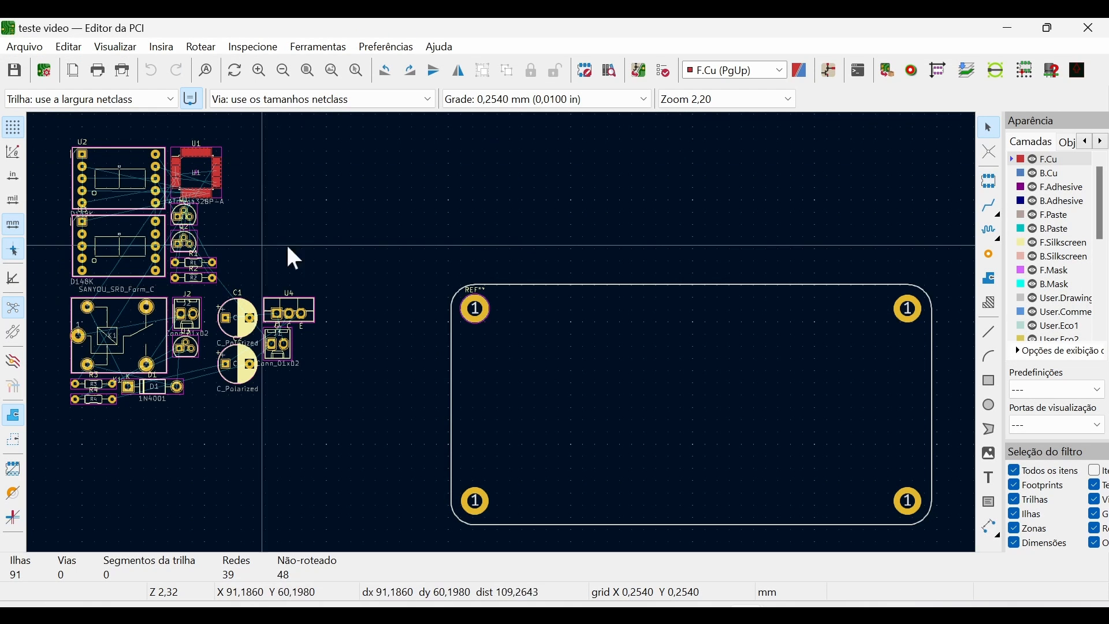
pyautogui.click(17, 251)
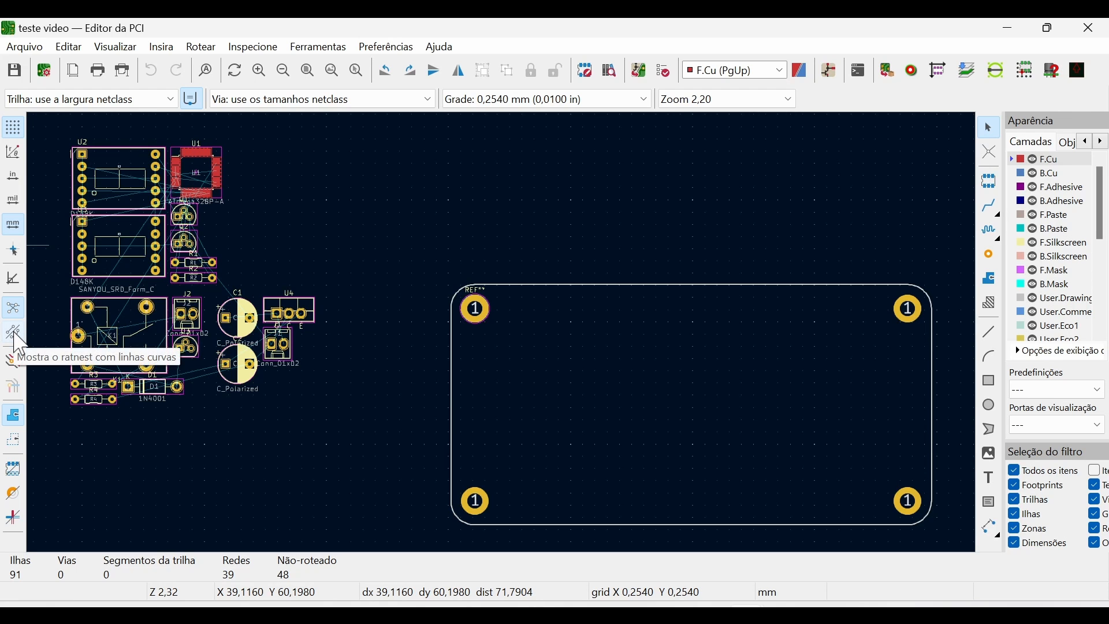
# - Switch the ratsnest display to curved lines
pyautogui.click(14, 335)
pyautogui.click(16, 338)
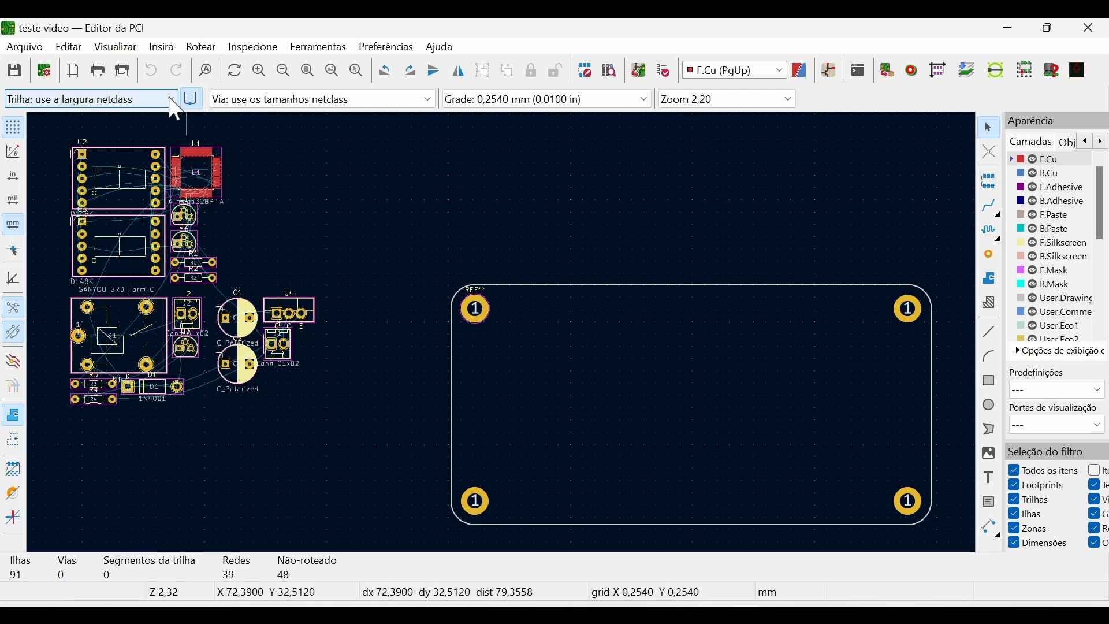
# - Add a 2 mm track width to the predefined sizes in the board setup and accept the settings
pyautogui.click(171, 100)
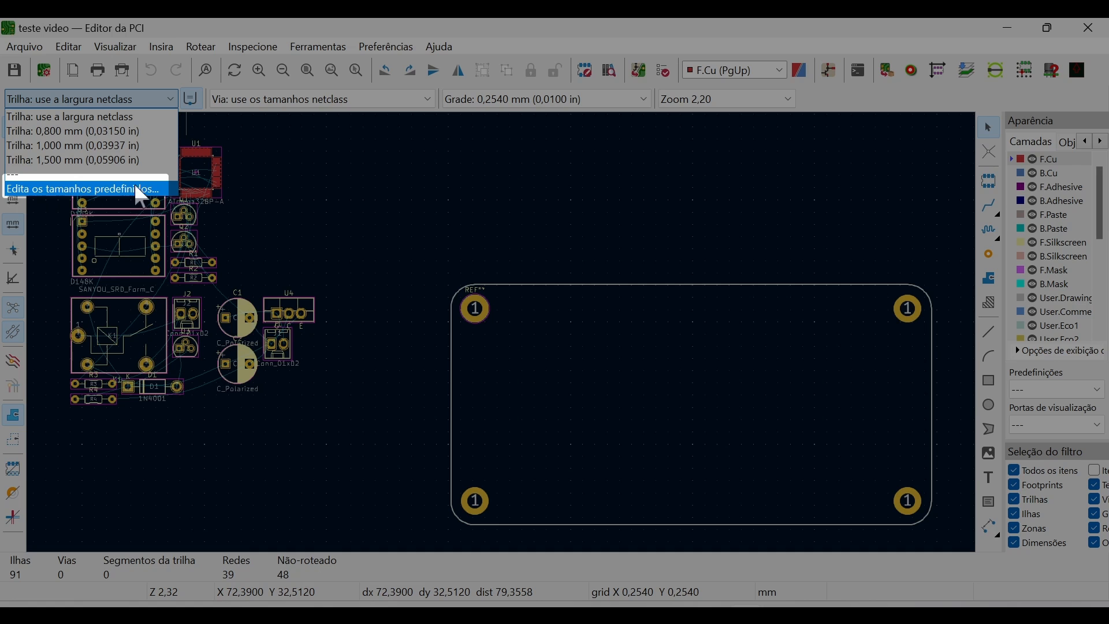
pyautogui.click(153, 189)
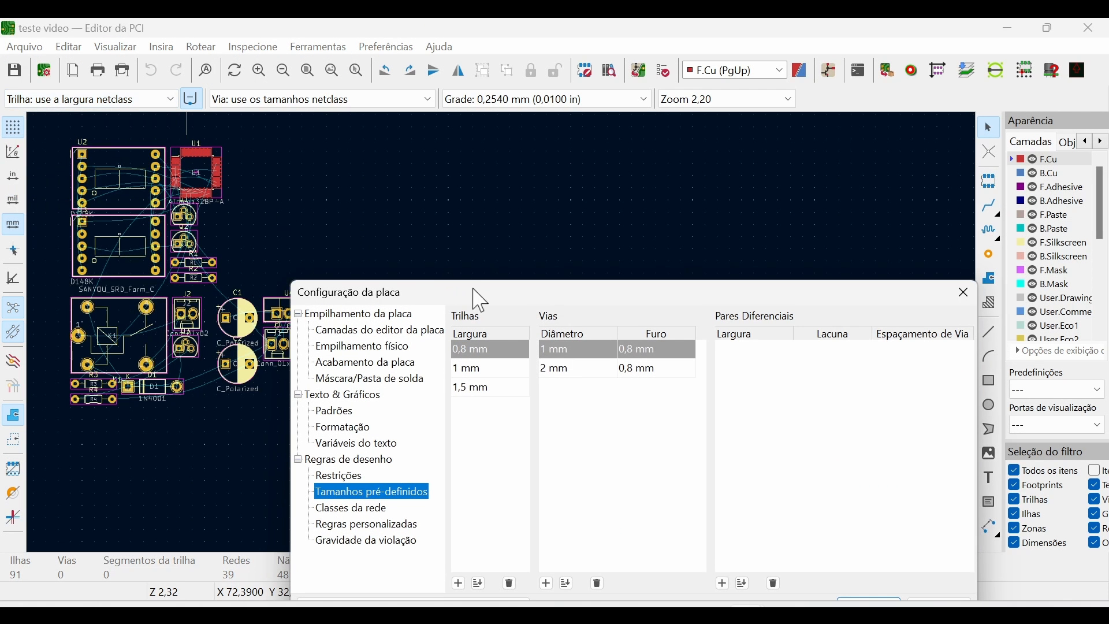
pyautogui.moveTo(476, 297); pyautogui.dragTo(413, 172)
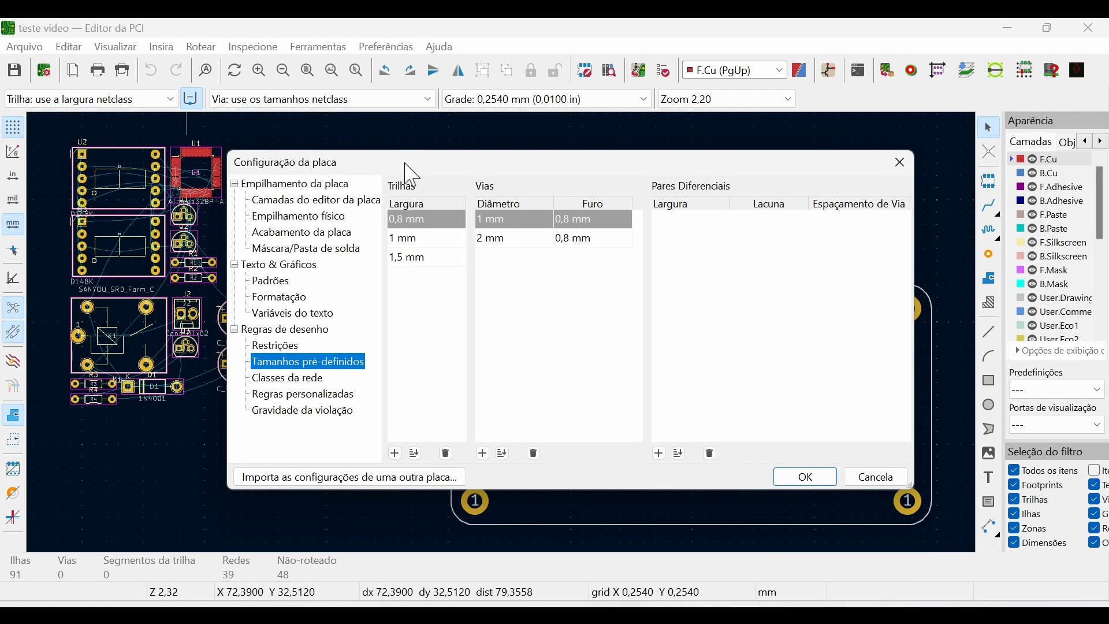
pyautogui.click(396, 454)
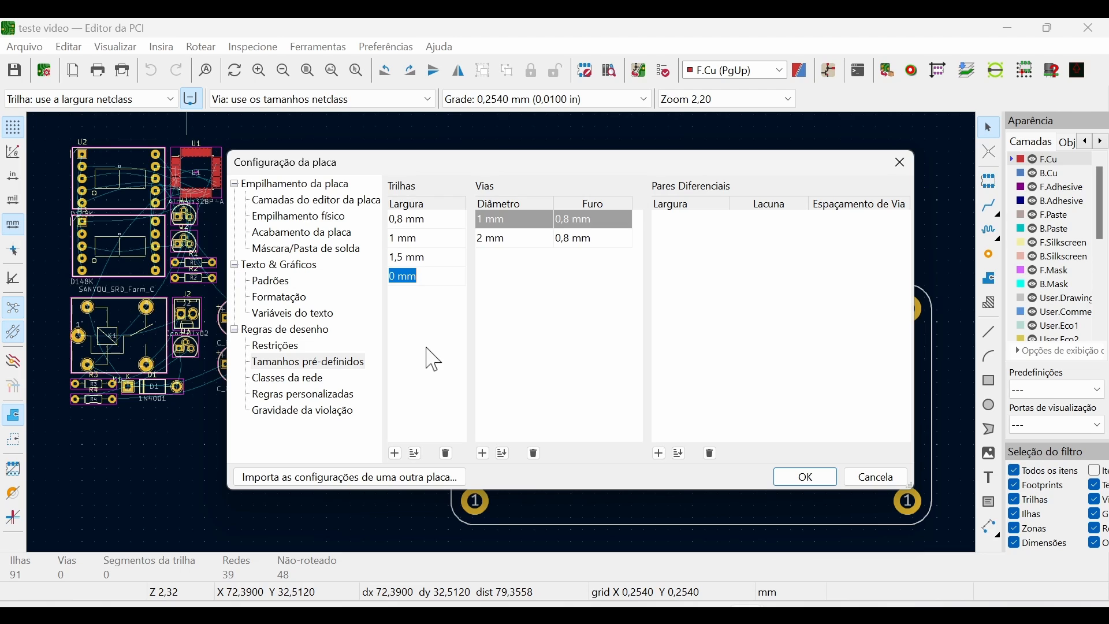
pyautogui.write('2')
pyautogui.click(416, 329)
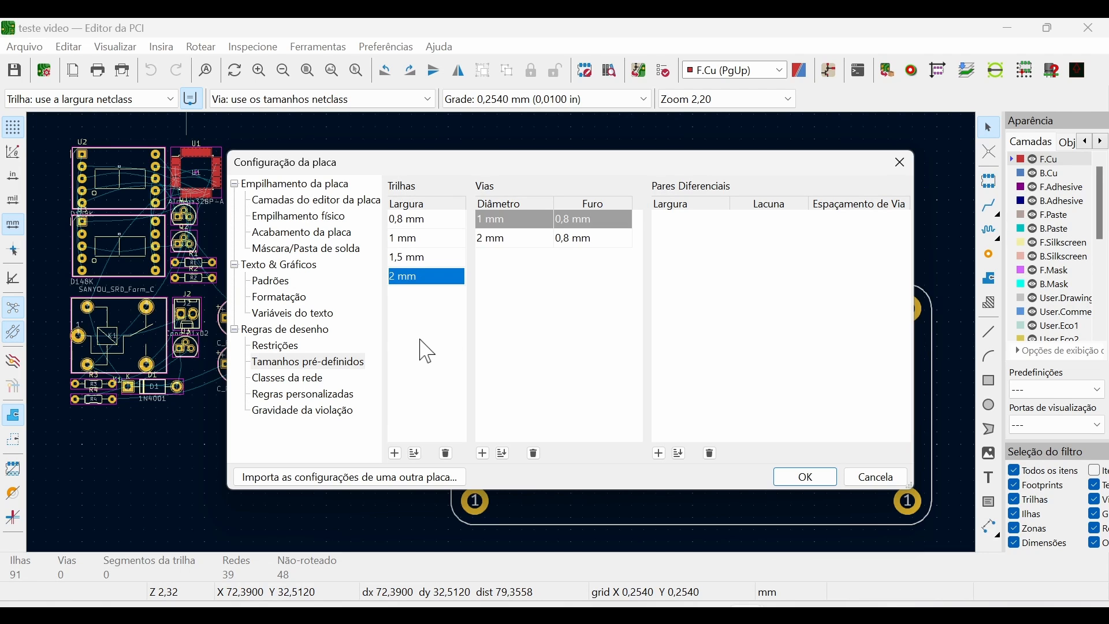
pyautogui.click(546, 293)
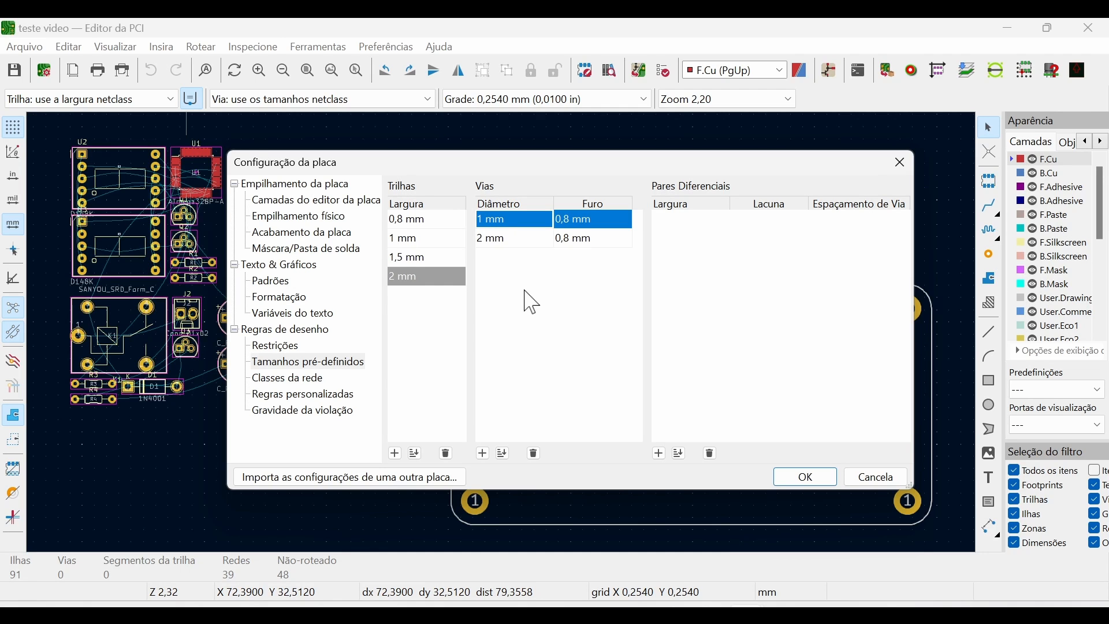
pyautogui.click(794, 477)
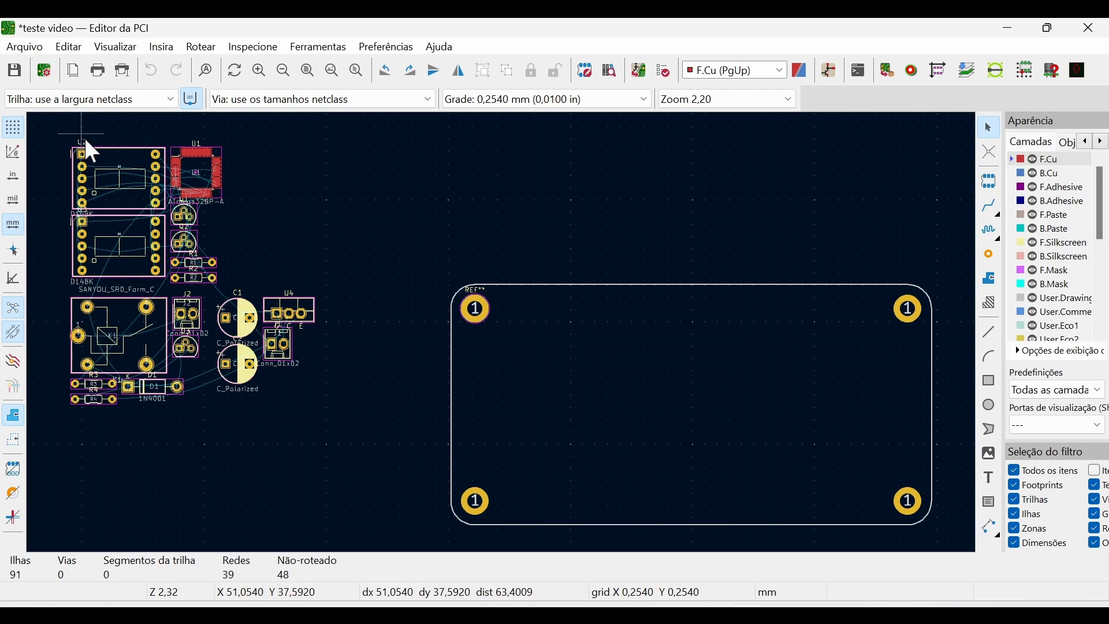
# - Move display U2 into the upper-left area of the board outline, rotated to -90°
pyautogui.click(120, 156)
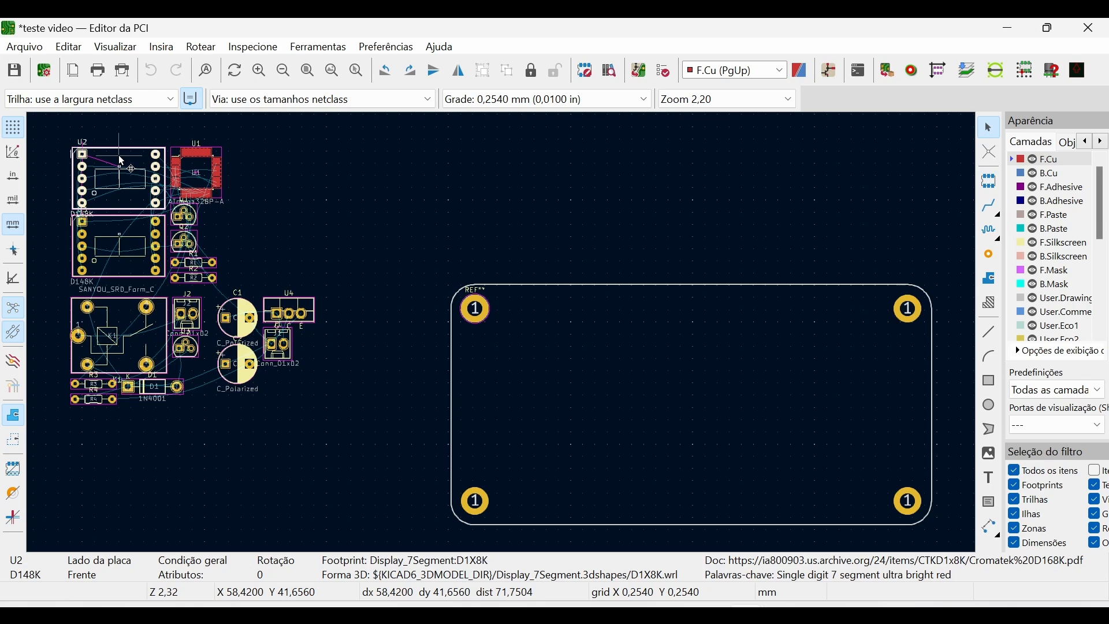
pyautogui.press('m')
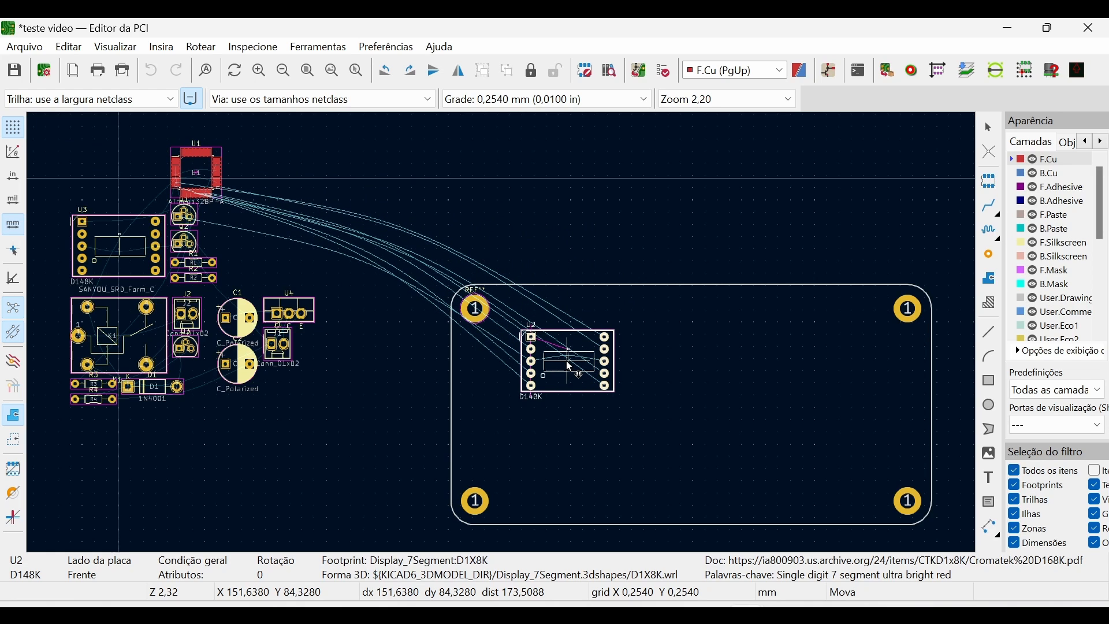
pyautogui.press('r')
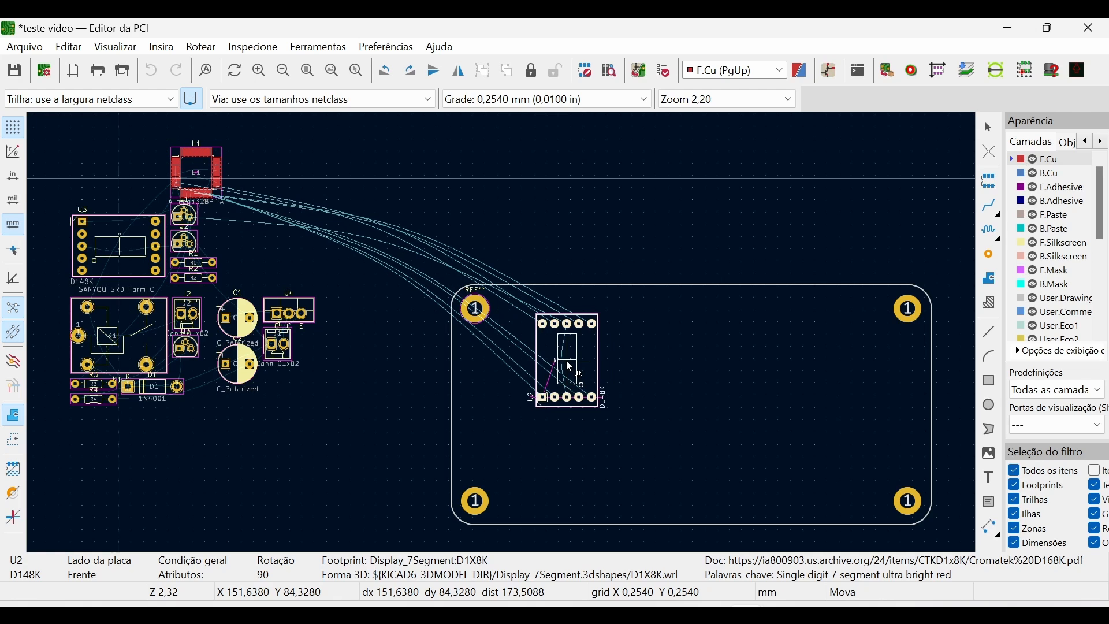
pyautogui.press('r')
pyautogui.press('r')
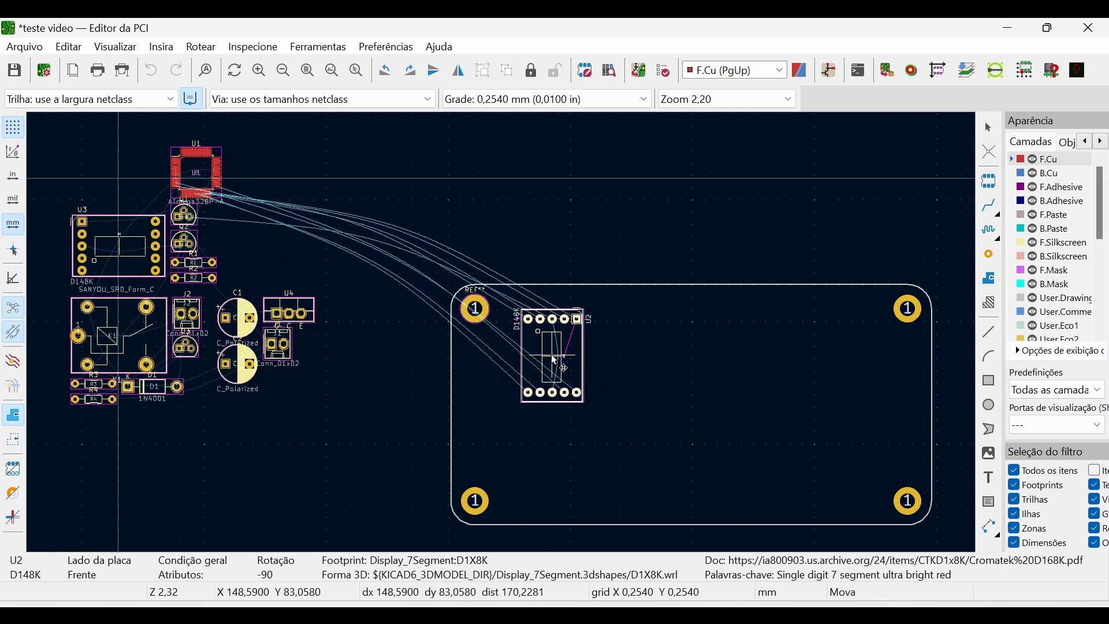
pyautogui.click(555, 361)
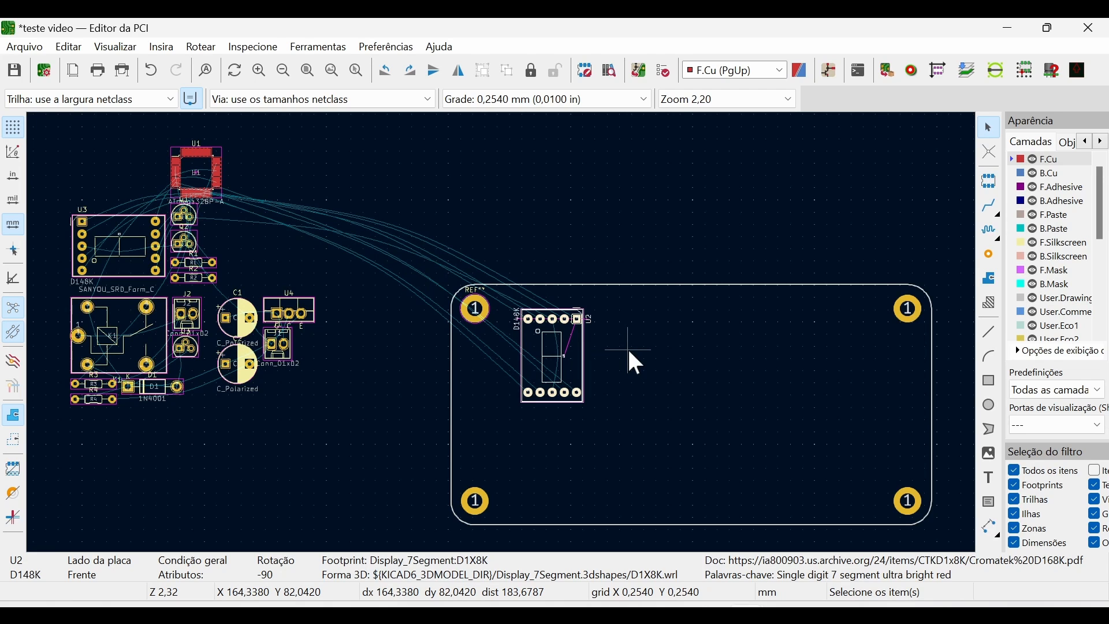
# - Move display U3 onto the board directly to the right of U2, aligned with it and rotated to -90°
pyautogui.click(118, 230)
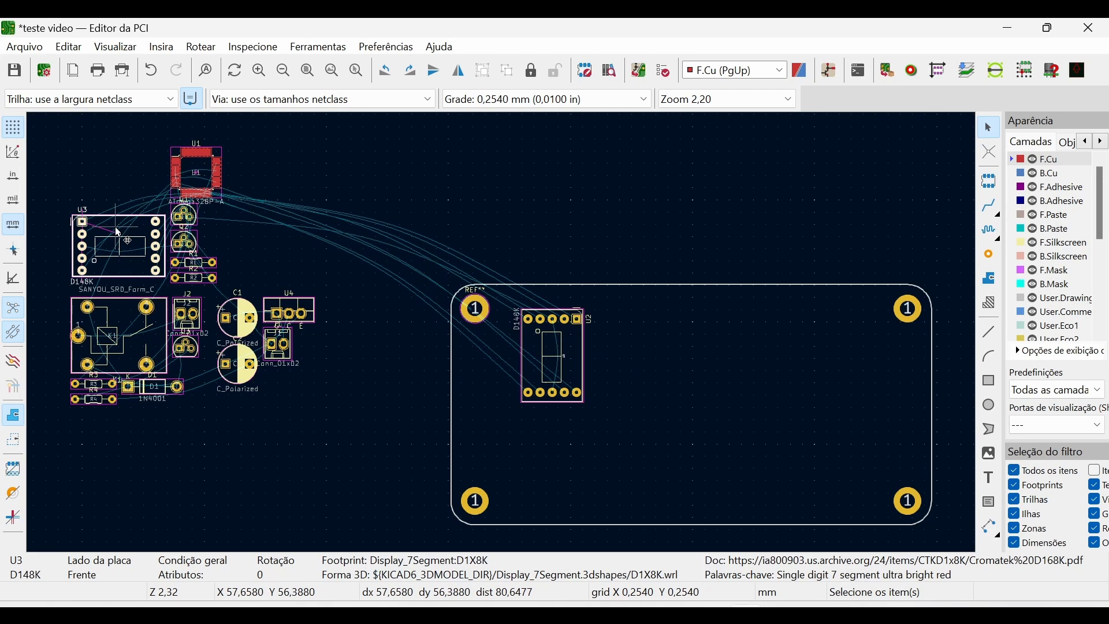
pyautogui.moveTo(116, 228); pyautogui.dragTo(668, 342)
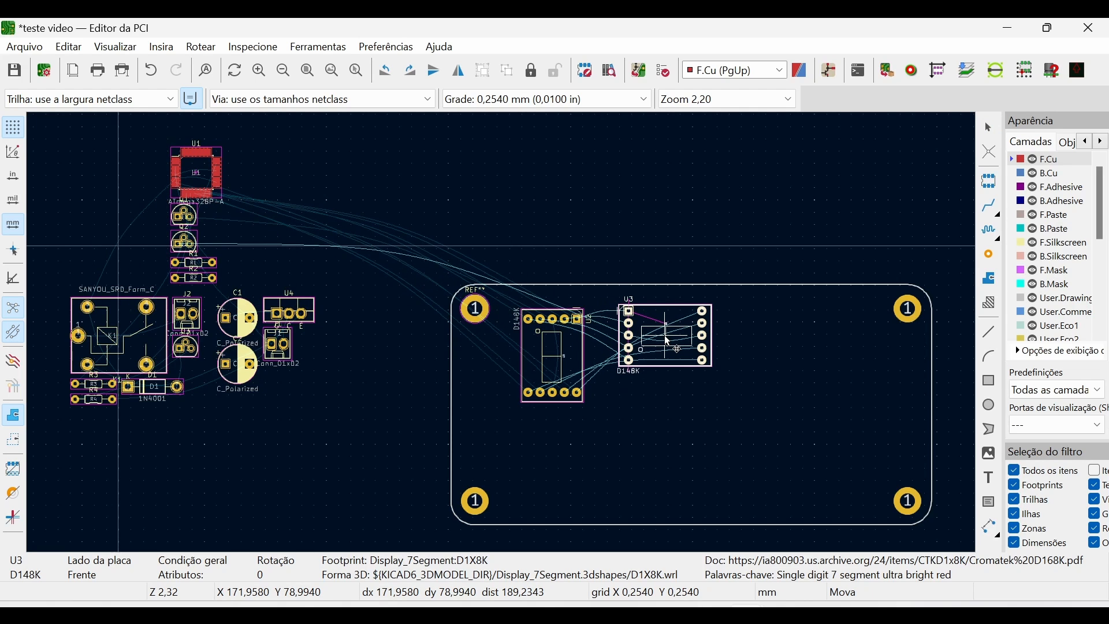
pyautogui.press('r')
pyautogui.press('r')
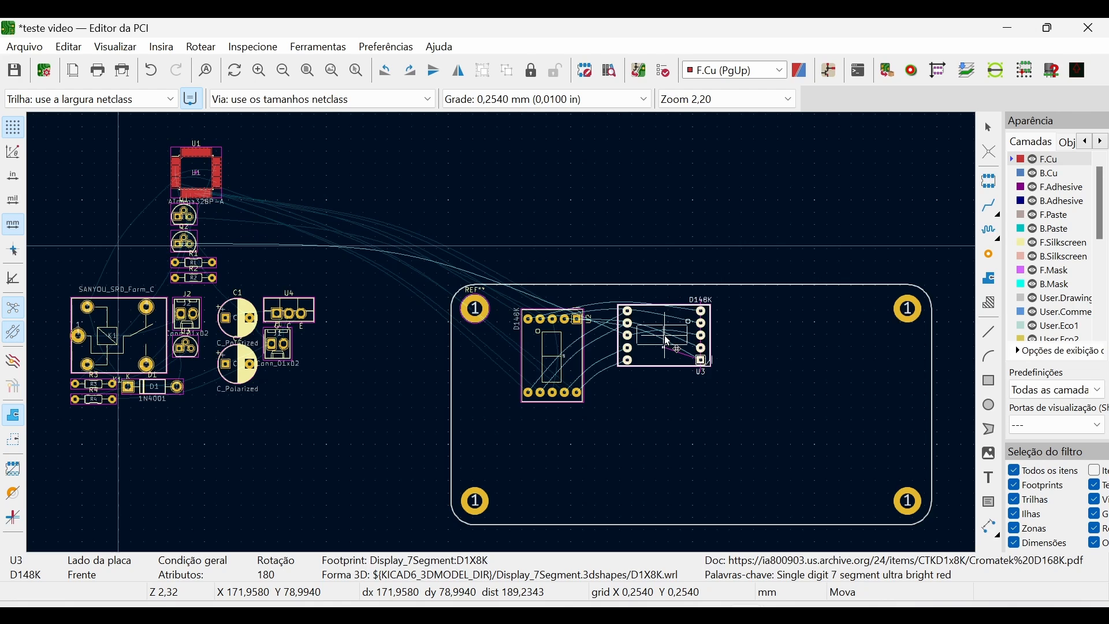
pyautogui.moveTo(669, 342); pyautogui.dragTo(607, 352)
pyautogui.press('r')
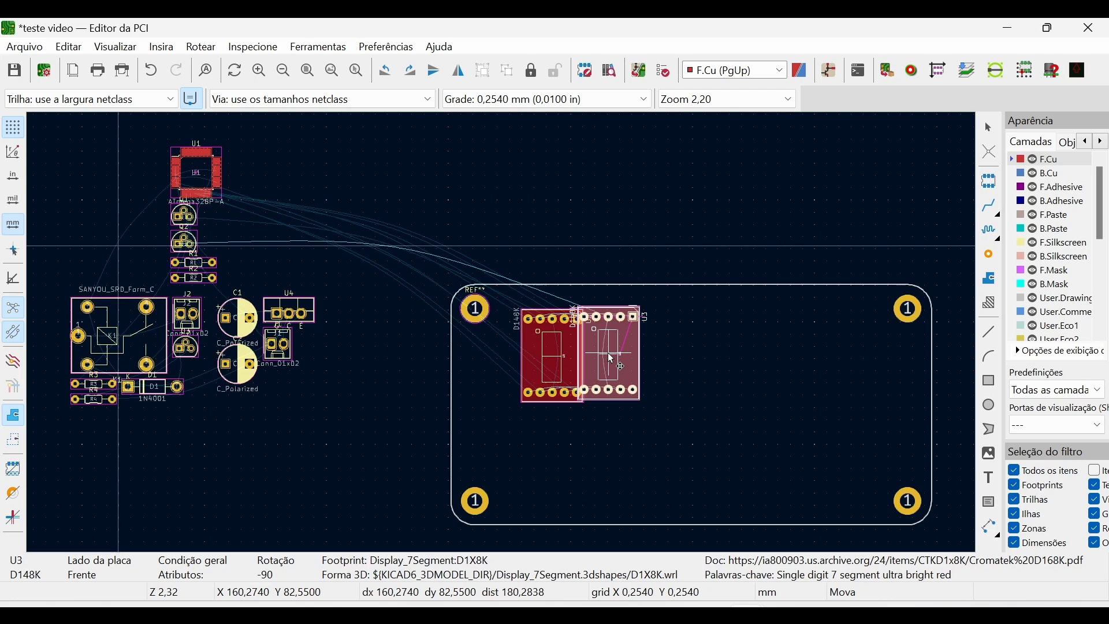
pyautogui.moveTo(608, 353); pyautogui.dragTo(622, 356)
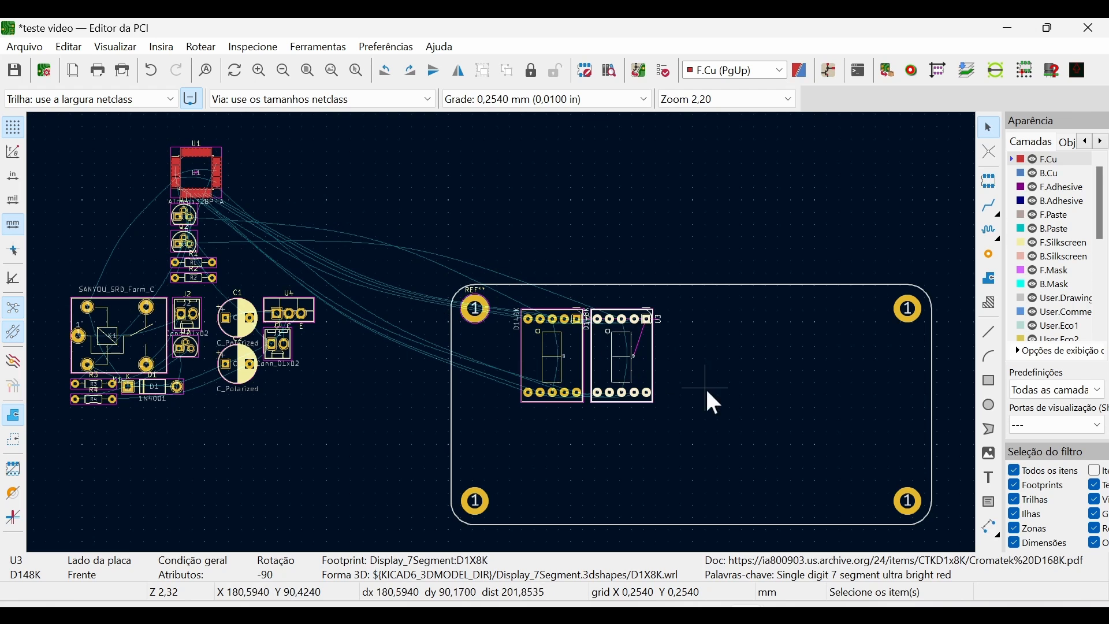
# - Place U1 right of the displays, relay K1 near the board's right edge, and capacitors C2 and C1 side by side below the displays
pyautogui.moveTo(196, 173); pyautogui.dragTo(722, 431)
pyautogui.moveTo(128, 336); pyautogui.dragTo(871, 398)
pyautogui.click(248, 365)
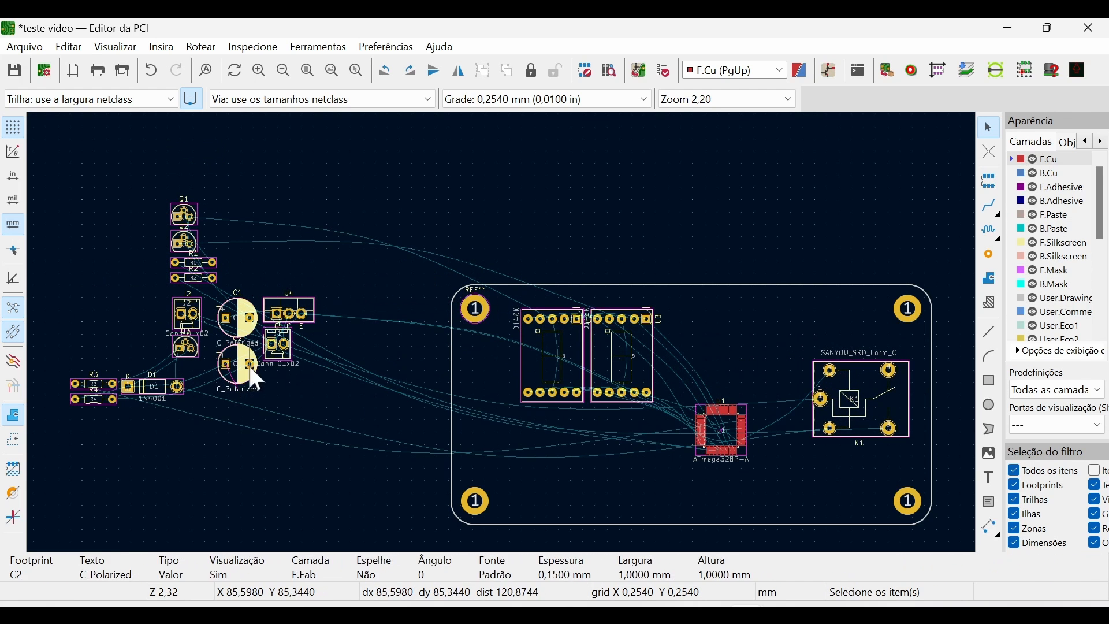
pyautogui.moveTo(249, 380); pyautogui.dragTo(542, 494)
pyautogui.click(238, 319)
pyautogui.moveTo(238, 319); pyautogui.dragTo(604, 481)
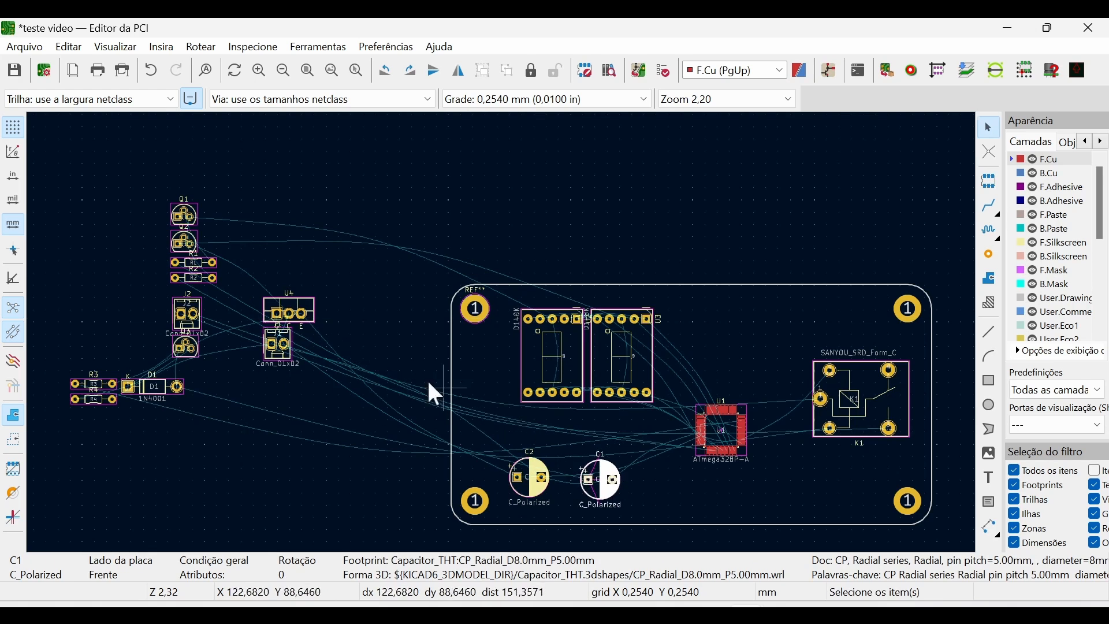
# - Place U4 near the board's left edge beside U2, with connector J1 below it rotated by 90°
pyautogui.click(300, 302)
pyautogui.moveTo(301, 302); pyautogui.dragTo(497, 382)
pyautogui.moveTo(286, 353); pyautogui.dragTo(485, 449)
pyautogui.press('r')
# - Move J2, D1, R3, R4, Q2 and Q3 onto the board, with J2 and Q3 below the relay and Q2 below the displays
pyautogui.click(194, 315)
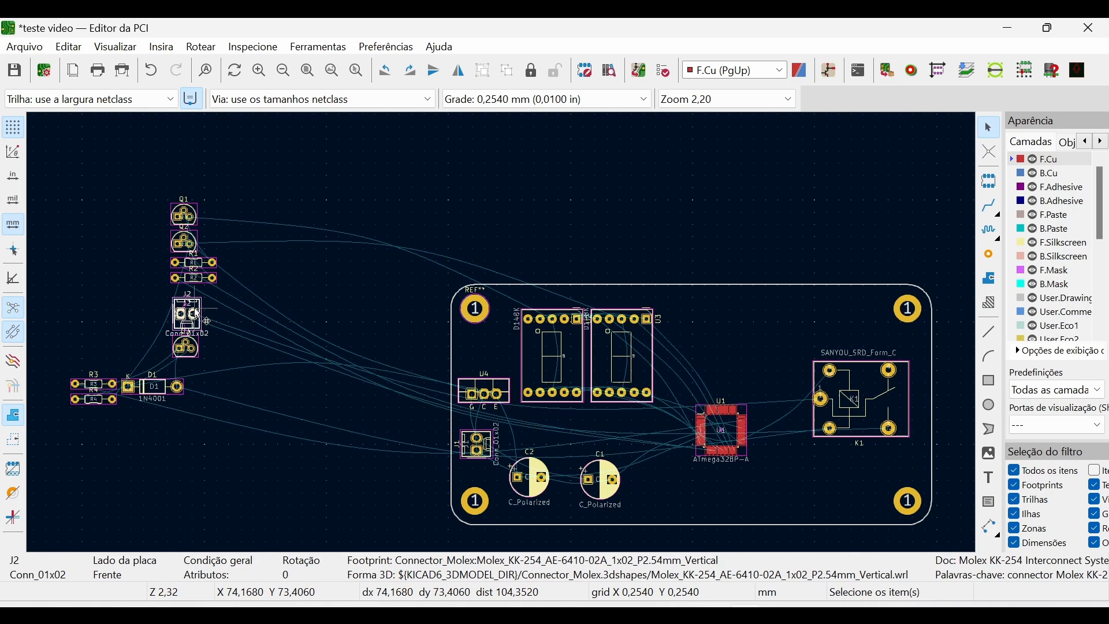
pyautogui.moveTo(195, 315); pyautogui.dragTo(865, 489)
pyautogui.click(160, 390)
pyautogui.moveTo(160, 390); pyautogui.dragTo(773, 482)
pyautogui.moveTo(95, 382); pyautogui.dragTo(694, 486)
pyautogui.moveTo(195, 354); pyautogui.dragTo(624, 440)
pyautogui.moveTo(184, 243); pyautogui.dragTo(820, 458)
# - Move diode D1 to the left side of relay K1 and rotate it upright with its cathode at the top
pyautogui.moveTo(773, 482); pyautogui.dragTo(799, 409)
pyautogui.press('r')
pyautogui.press('r')
pyautogui.press('r')
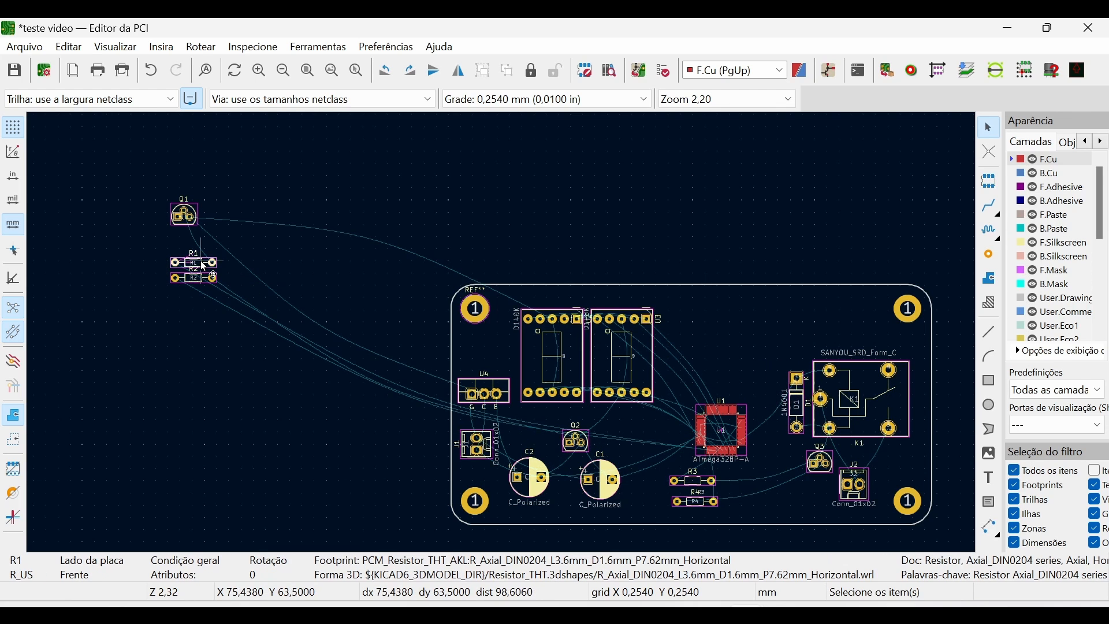
# - Place the remaining parts on the board: R1 beside R3, Q1 left of Q2, and R2 left of U1
pyautogui.moveTo(194, 264); pyautogui.dragTo(752, 491)
pyautogui.moveTo(178, 216); pyautogui.dragTo(533, 438)
pyautogui.moveTo(211, 283); pyautogui.dragTo(646, 429)
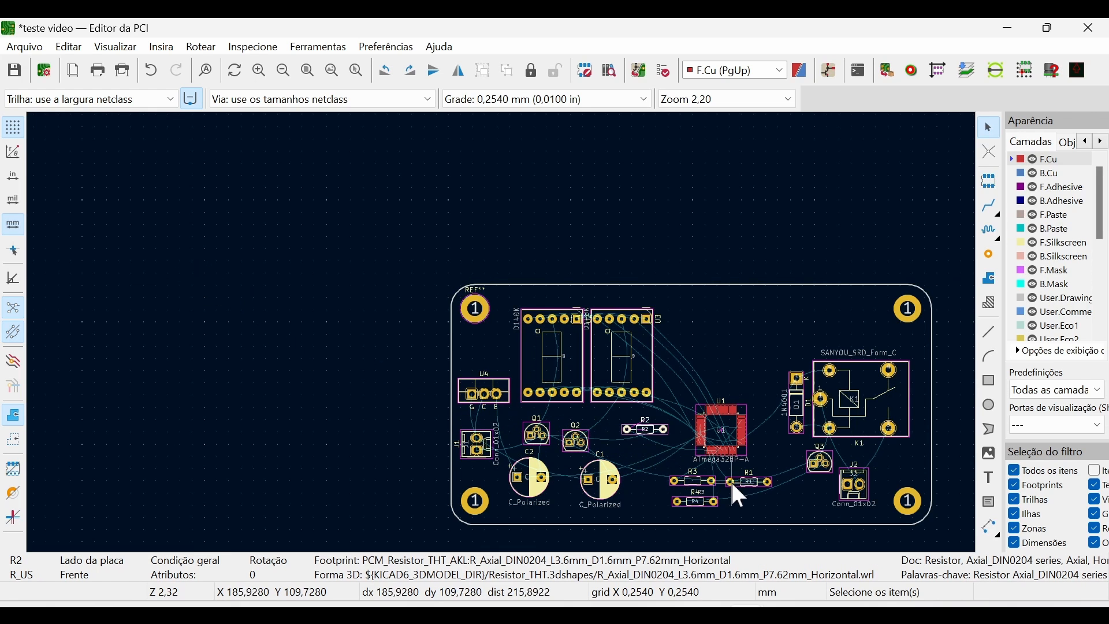
# - Rearrange the resistors: R1 directly below R2 rotated 180°, R3 left of J2, and R4 upright between U1 and D1
pyautogui.moveTo(730, 482); pyautogui.dragTo(792, 494)
pyautogui.press('r')
pyautogui.press('r')
pyautogui.click(703, 501)
pyautogui.moveTo(704, 502); pyautogui.dragTo(770, 444)
pyautogui.press('r')
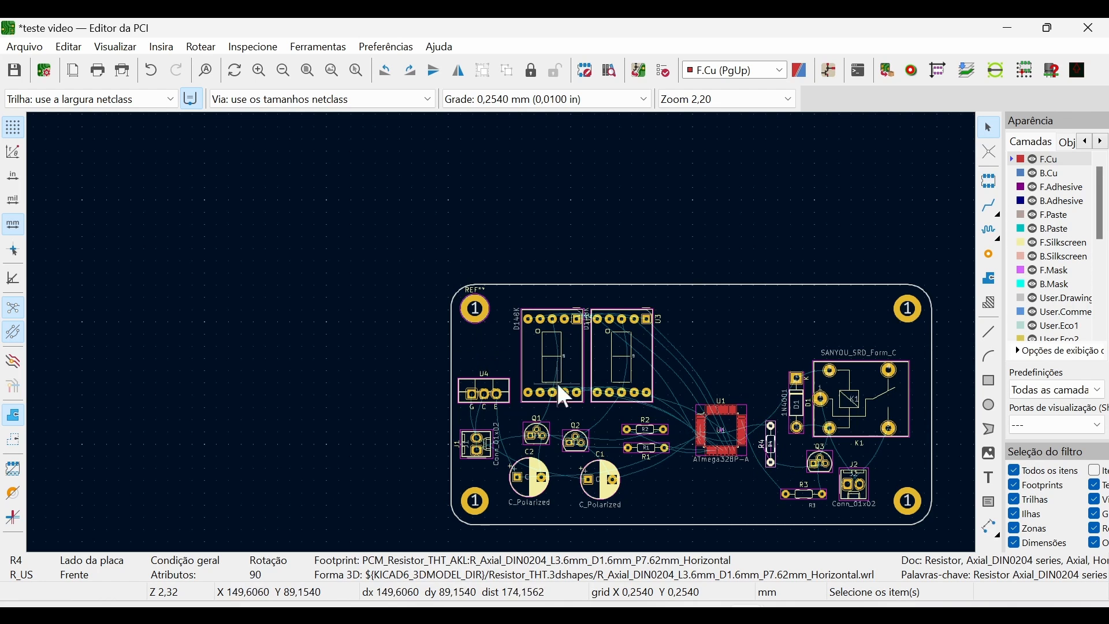
# - Route a 1.5 mm wide track on the B.Cu layer from K1's lower-right pad to pin 1 of J2
pyautogui.moveTo(681, 417); pyautogui.dragTo(476, 300, button='middle')
pyautogui.scroll(2, 512, 300)
pyautogui.scroll(-1, 501, 332)
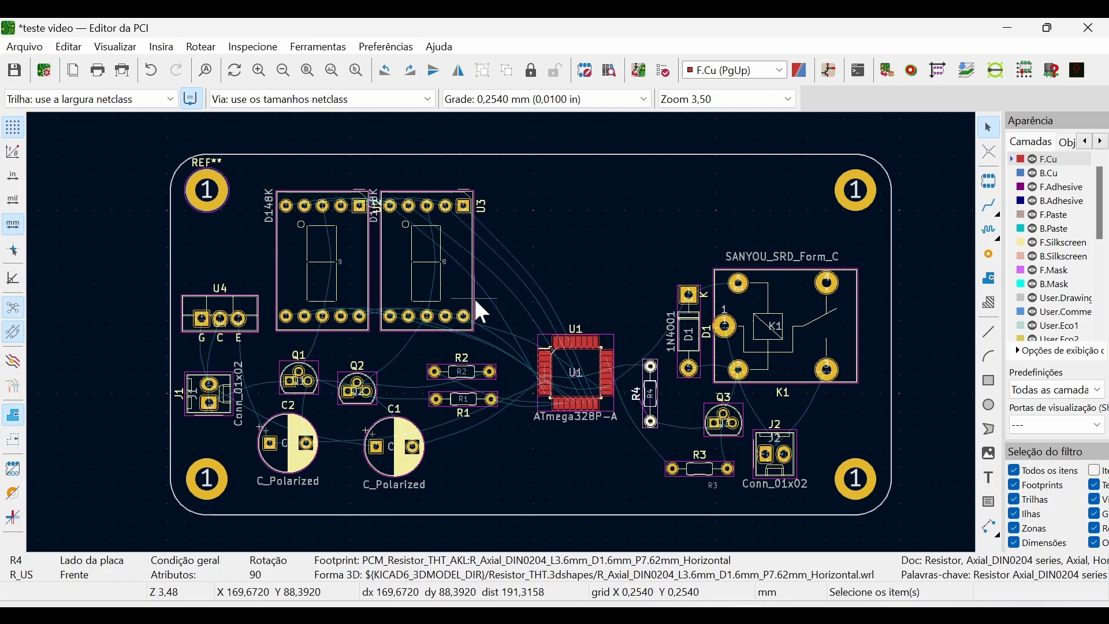
pyautogui.click(173, 100)
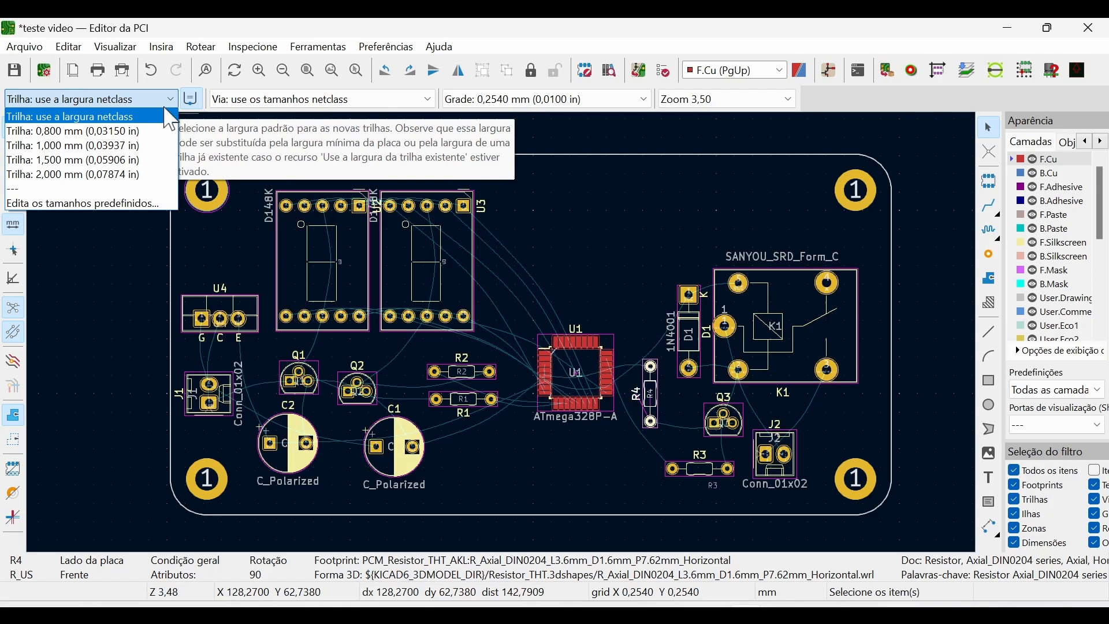
pyautogui.click(47, 168)
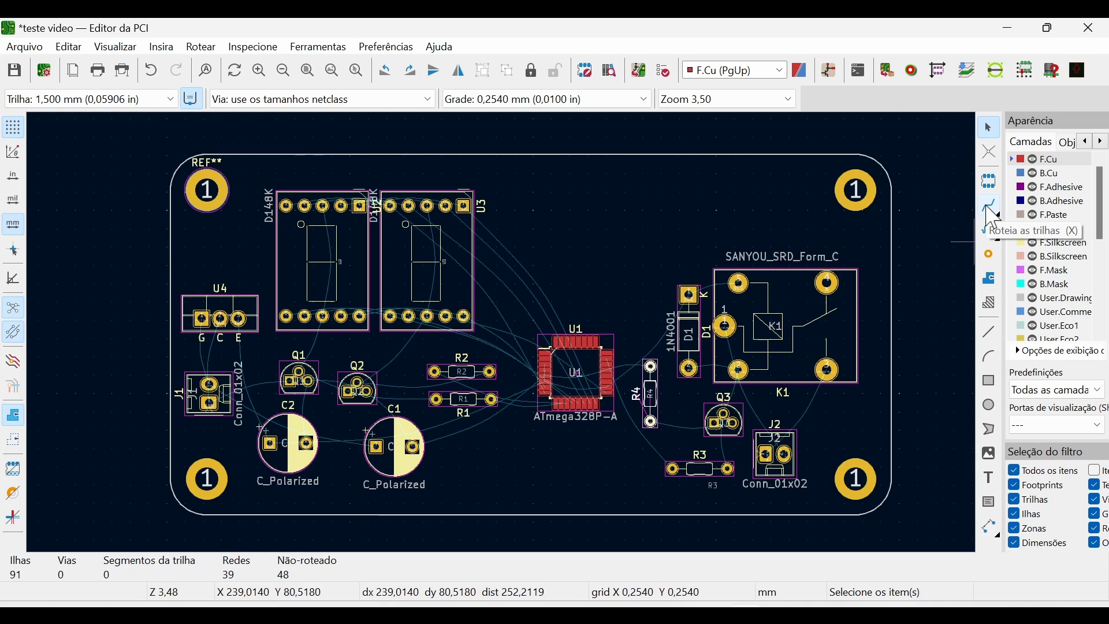
pyautogui.click(988, 209)
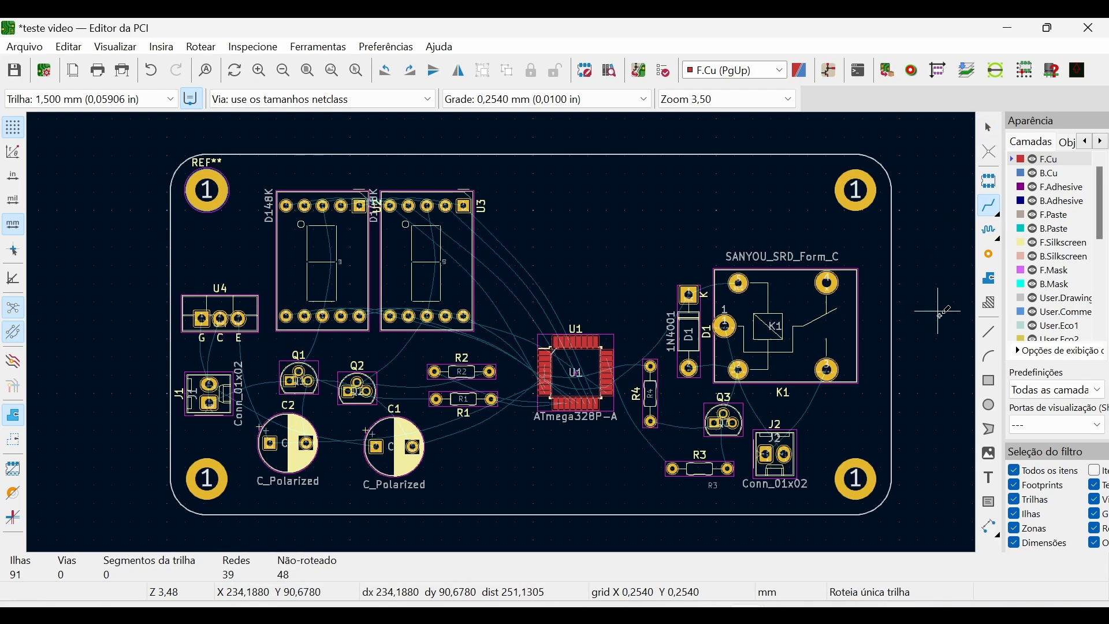
pyautogui.click(829, 369)
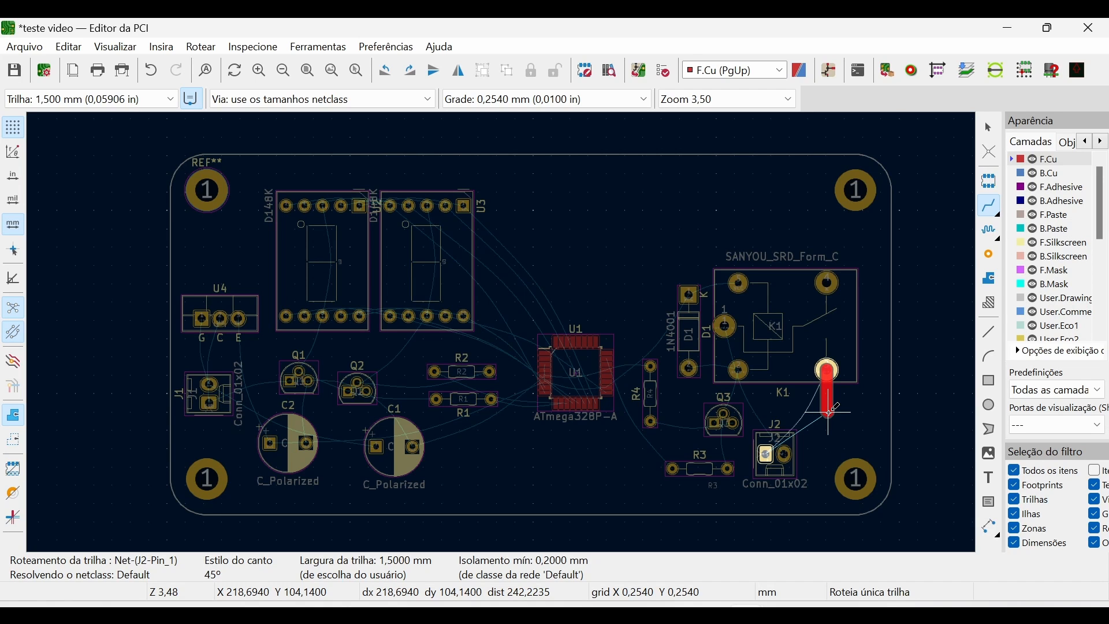
pyautogui.press('pagedown')
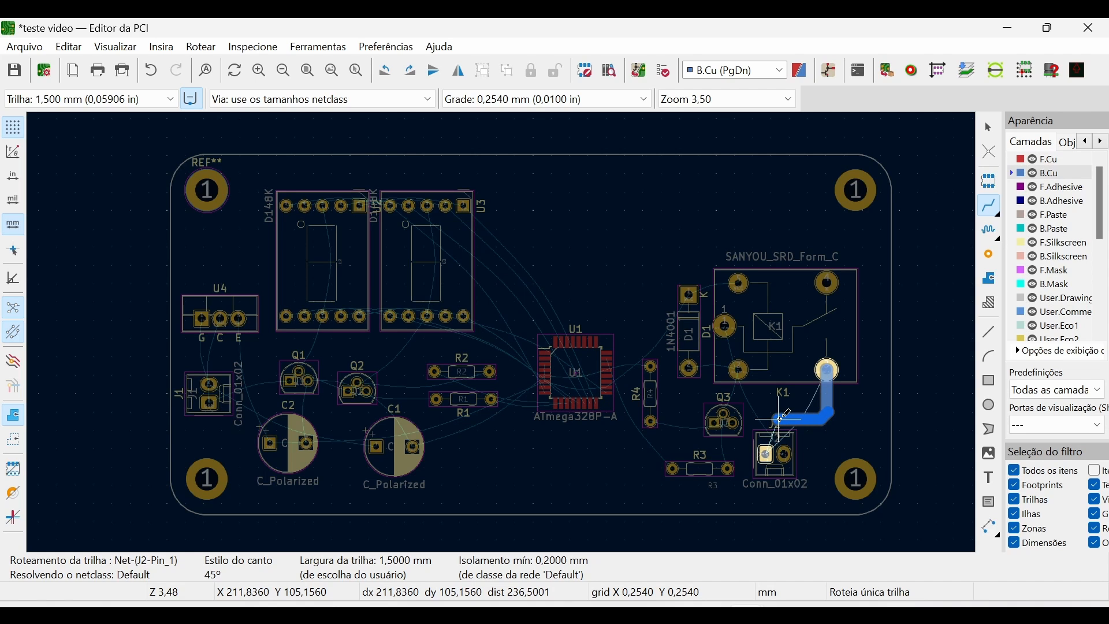
pyautogui.click(767, 454)
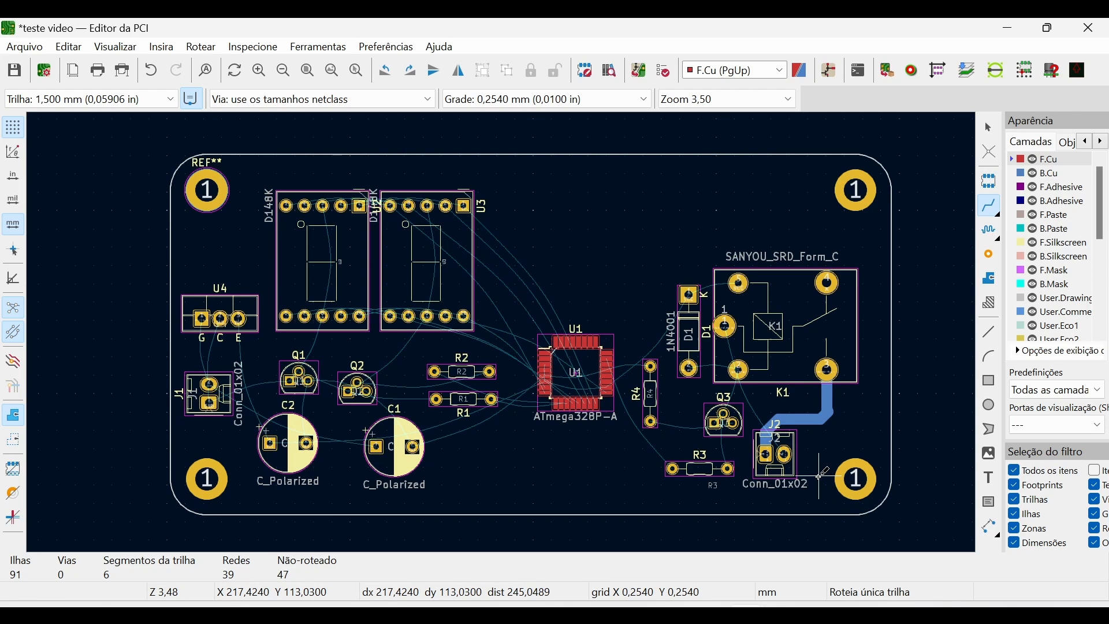
# - Route a 1.5 mm wide B.Cu track from J2 pin 2 around K1 toward its pin 1, trying the router's shove and highlight modes
pyautogui.click(786, 453)
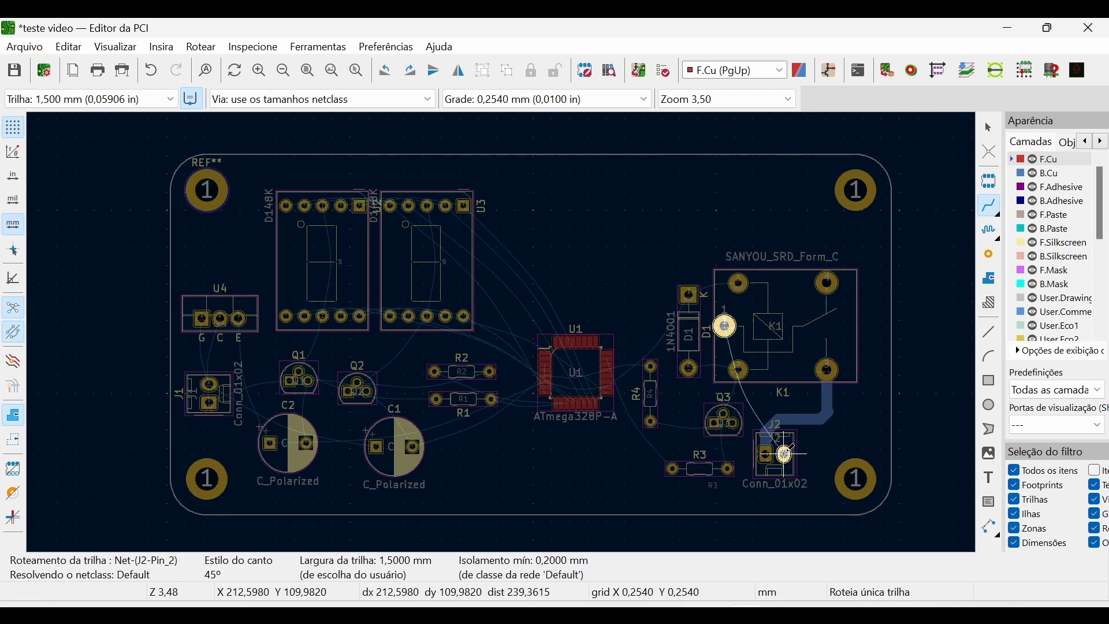
pyautogui.press('pagedown')
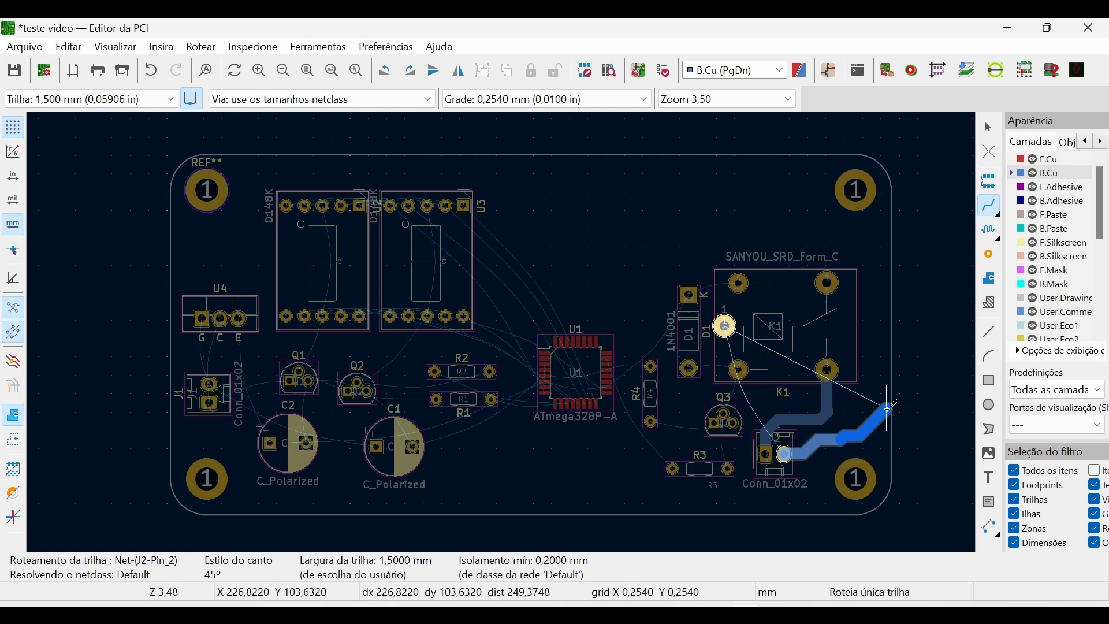
pyautogui.rightClick(998, 218)
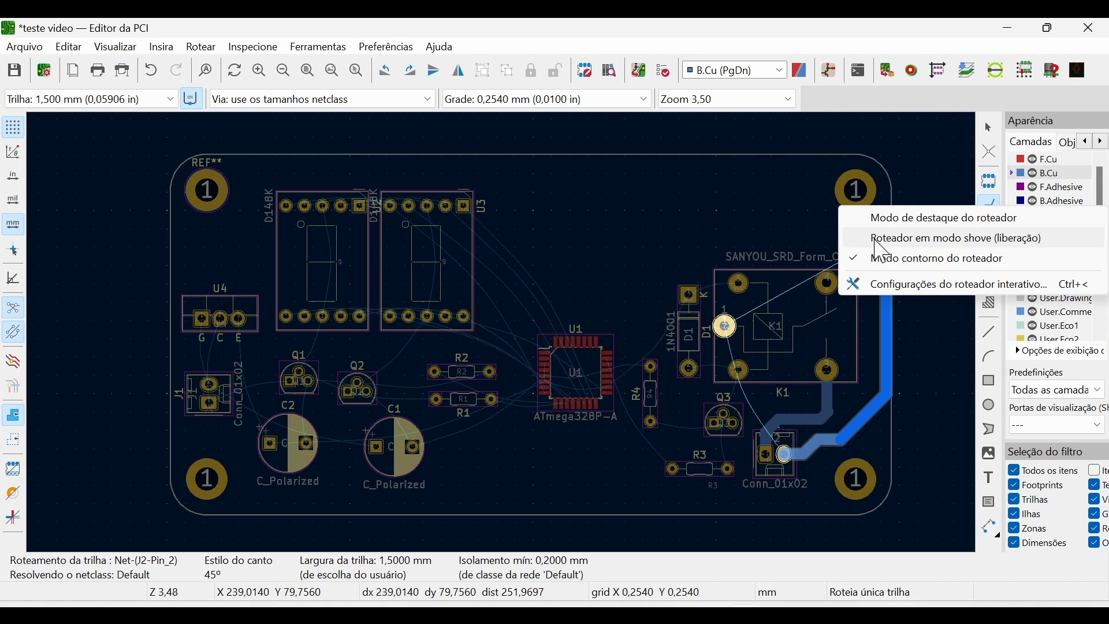
pyautogui.click(876, 240)
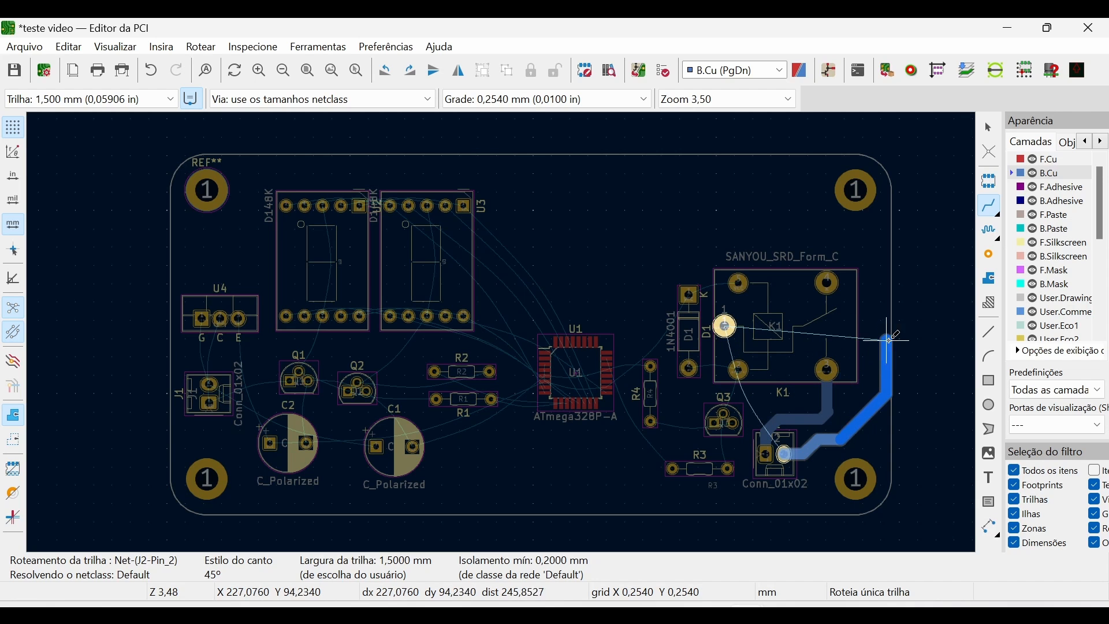
pyautogui.rightClick(991, 208)
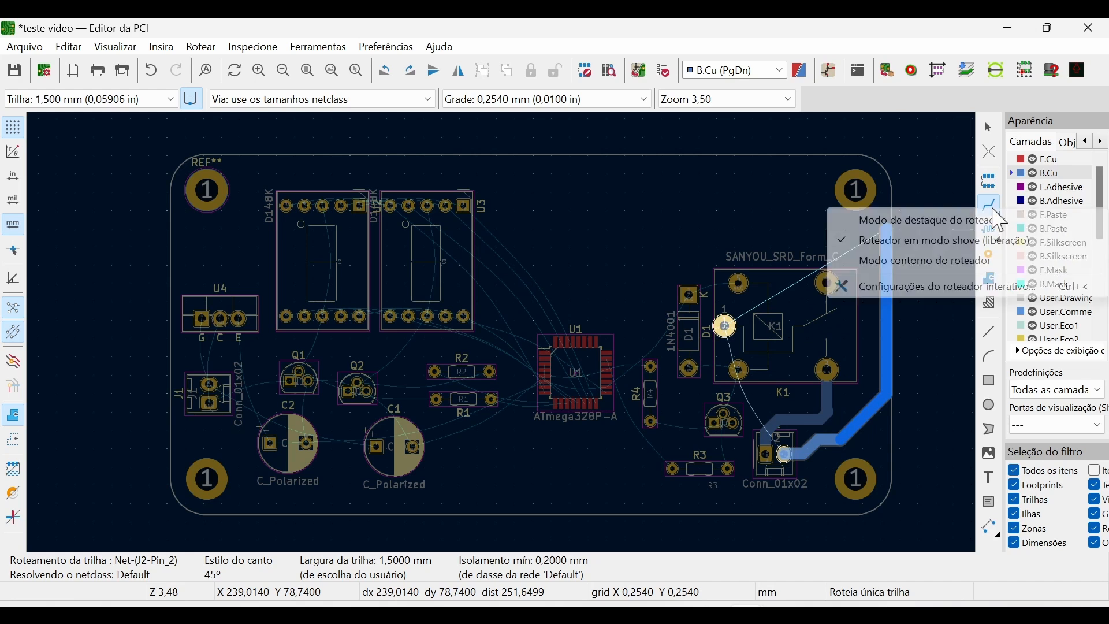
pyautogui.click(985, 220)
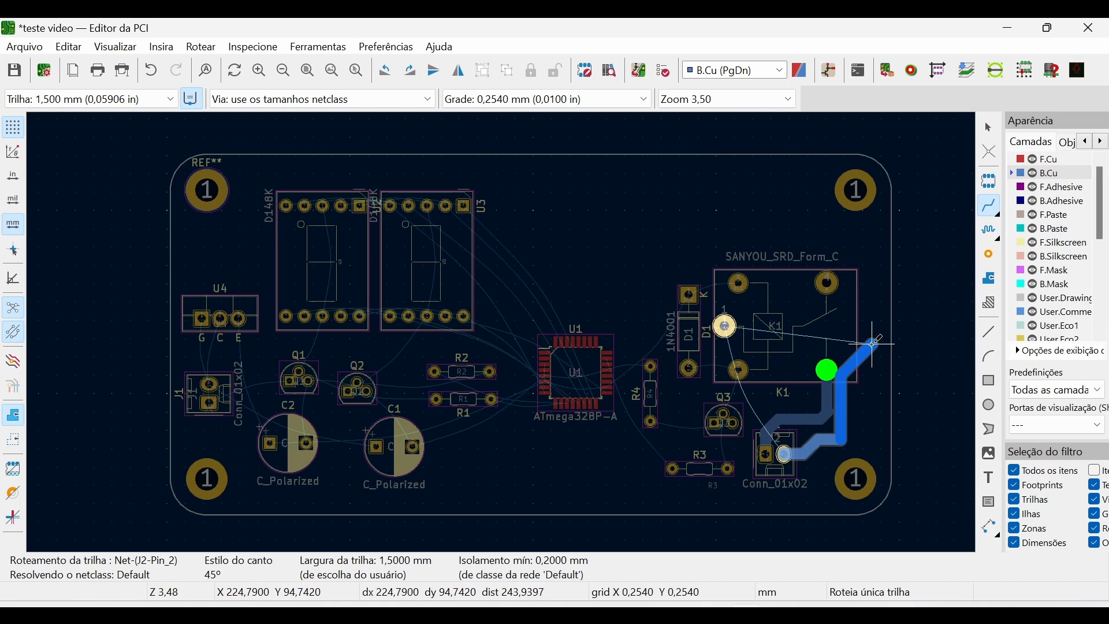
pyautogui.rightClick(990, 205)
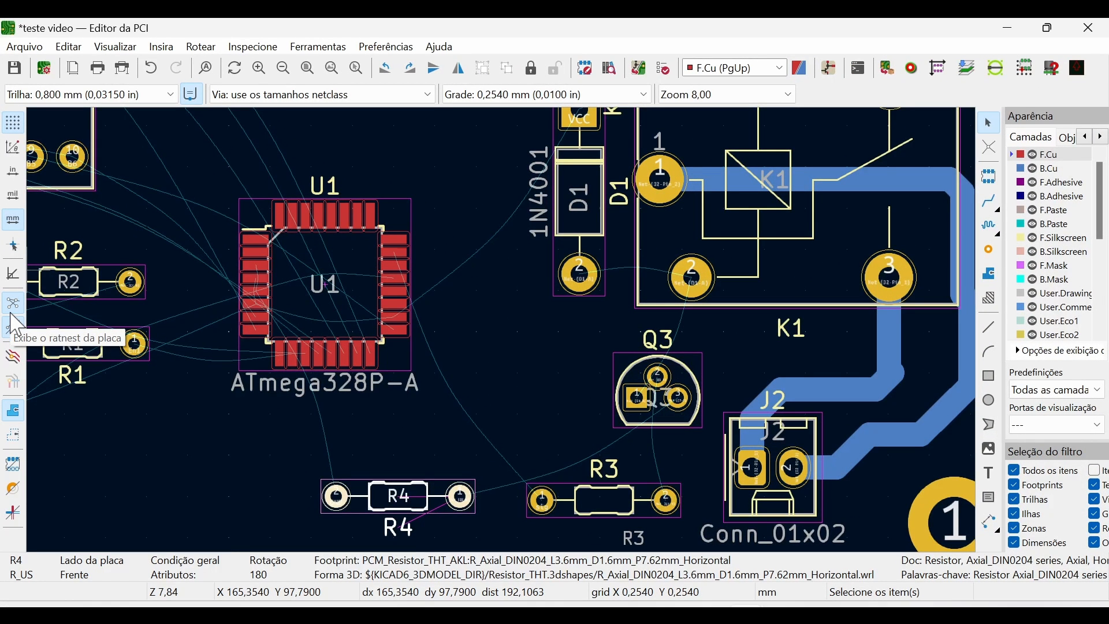
# - Route a netclass-width VCC track from U1 pad 6 to the VCC pad on U1's right side, crossing on B.Cu between two vias
pyautogui.click(166, 98)
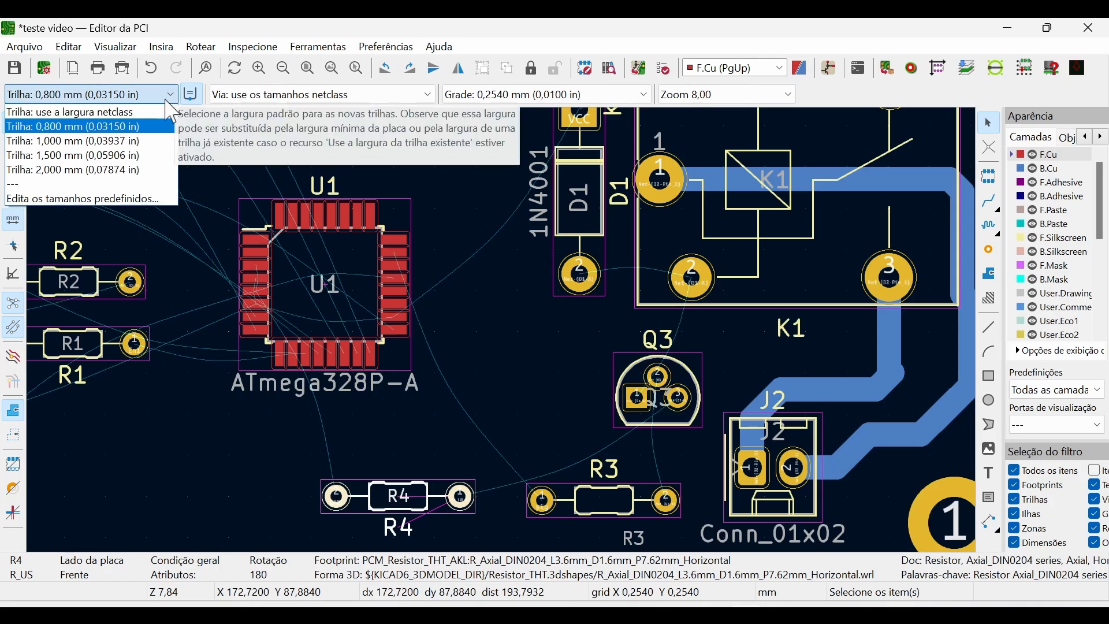
pyautogui.click(156, 112)
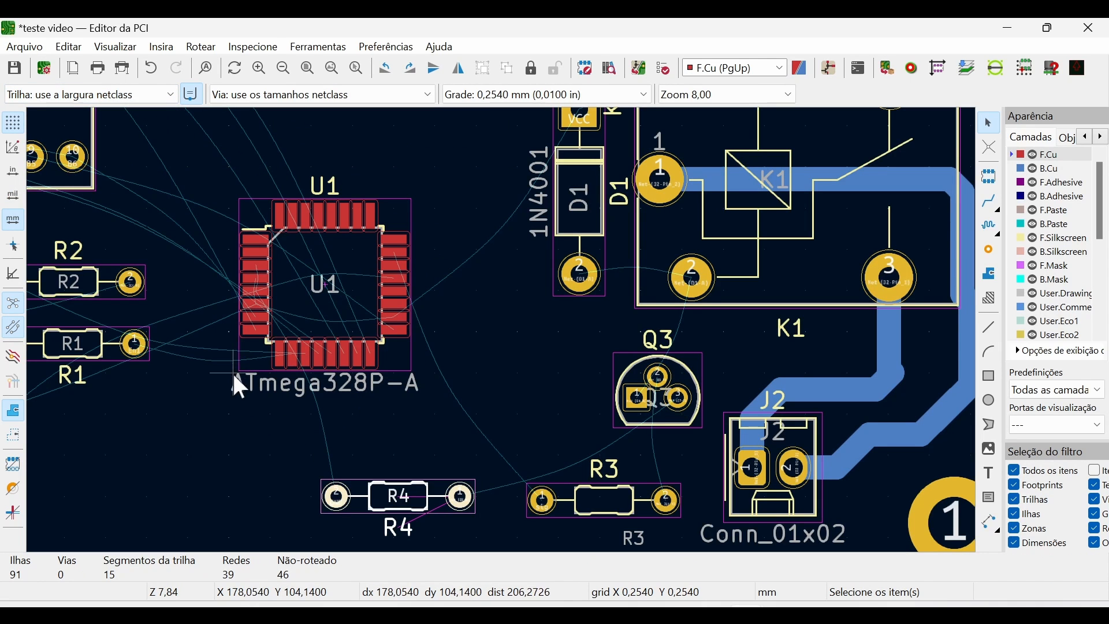
pyautogui.click(254, 303)
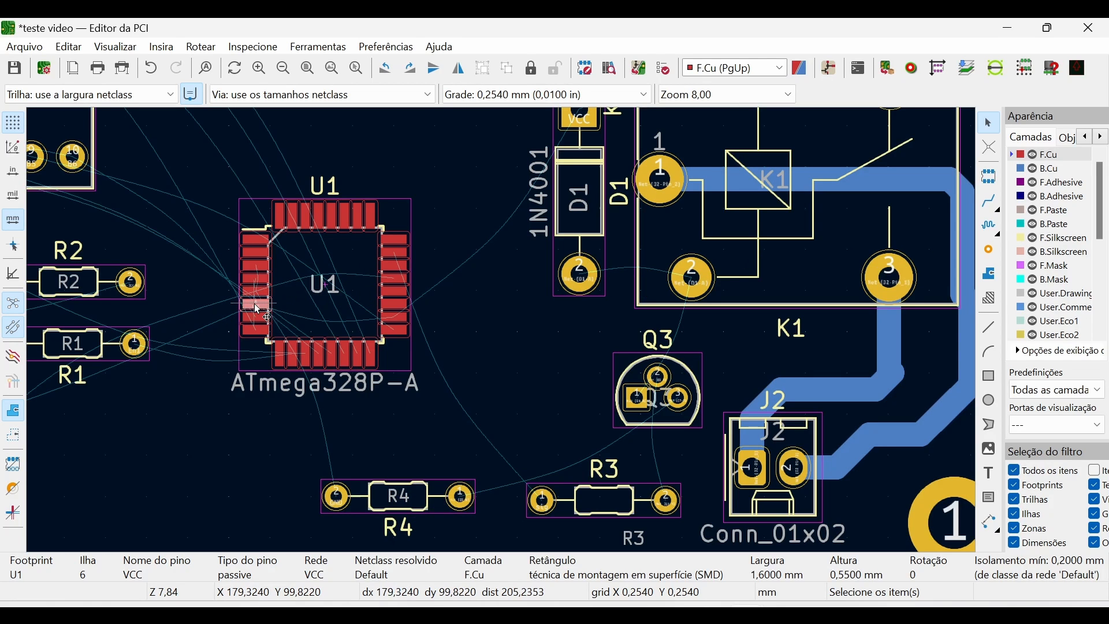
pyautogui.press('x')
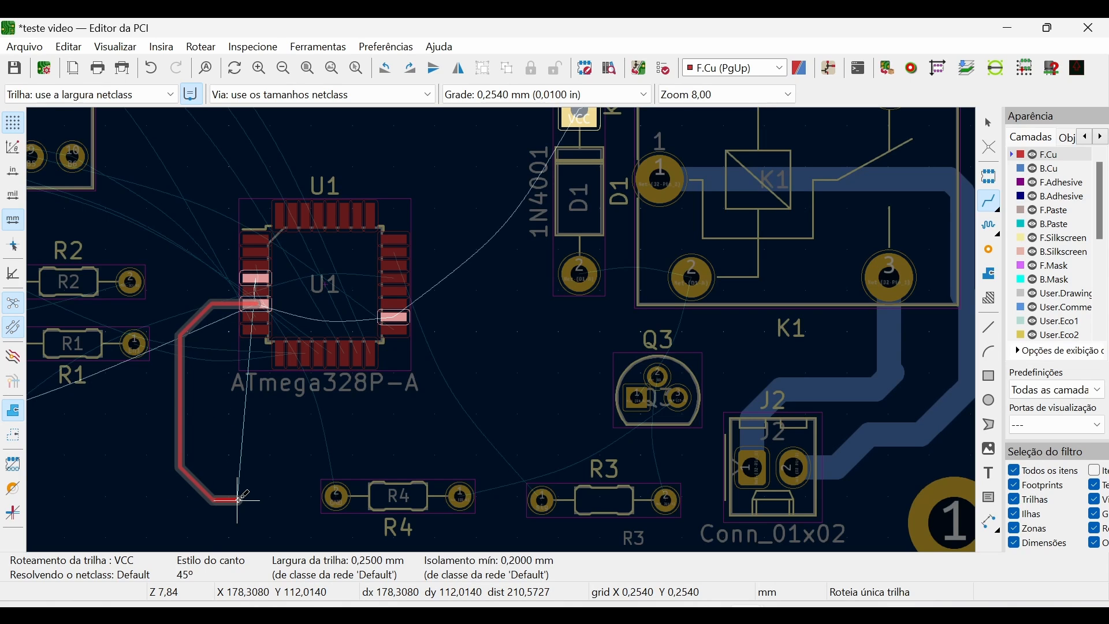
pyautogui.press('v')
pyautogui.press('pagedown')
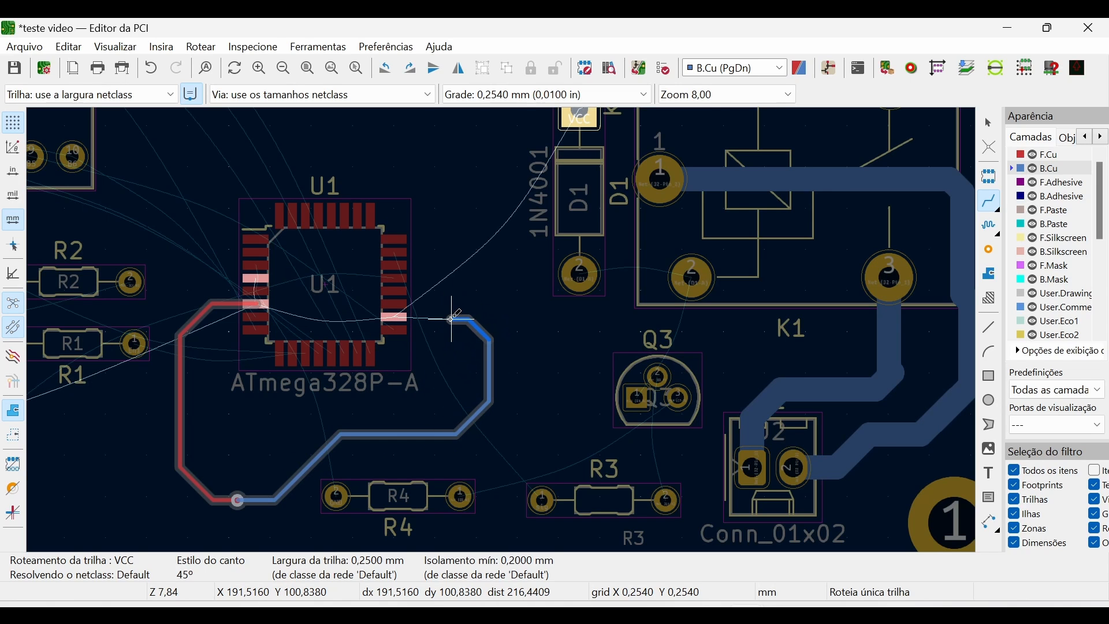
pyautogui.press('v')
pyautogui.click(452, 319)
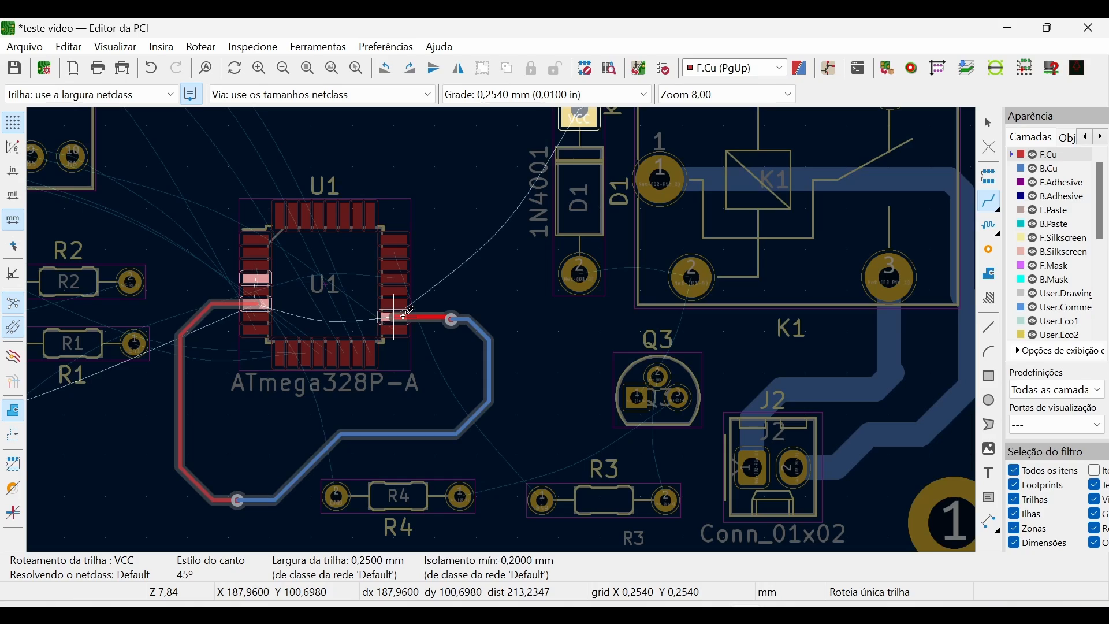
pyautogui.click(405, 317)
# - Start a filled copper zone on F.Cu from a corner left of Q3 and assign it to the GND net
pyautogui.scroll(-2, 656, 404)
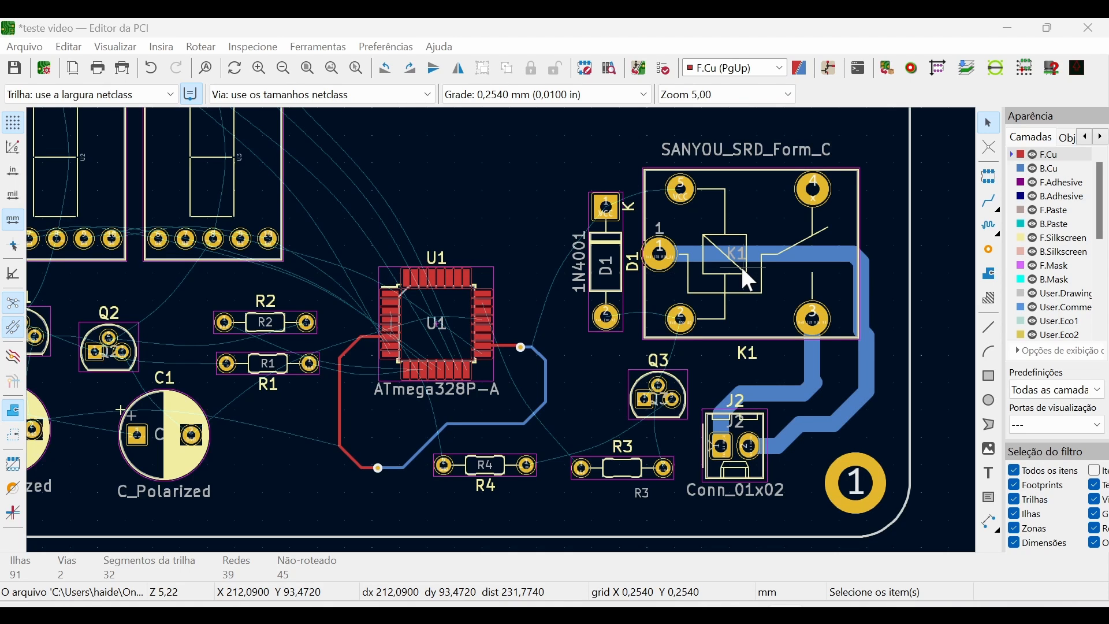
pyautogui.click(990, 276)
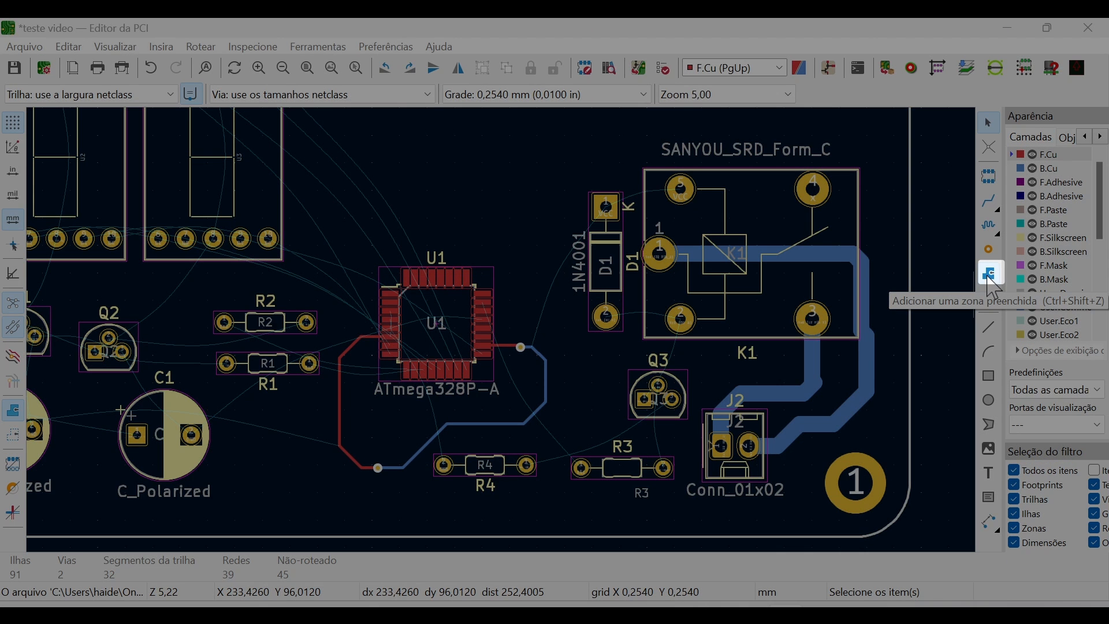
pyautogui.click(990, 276)
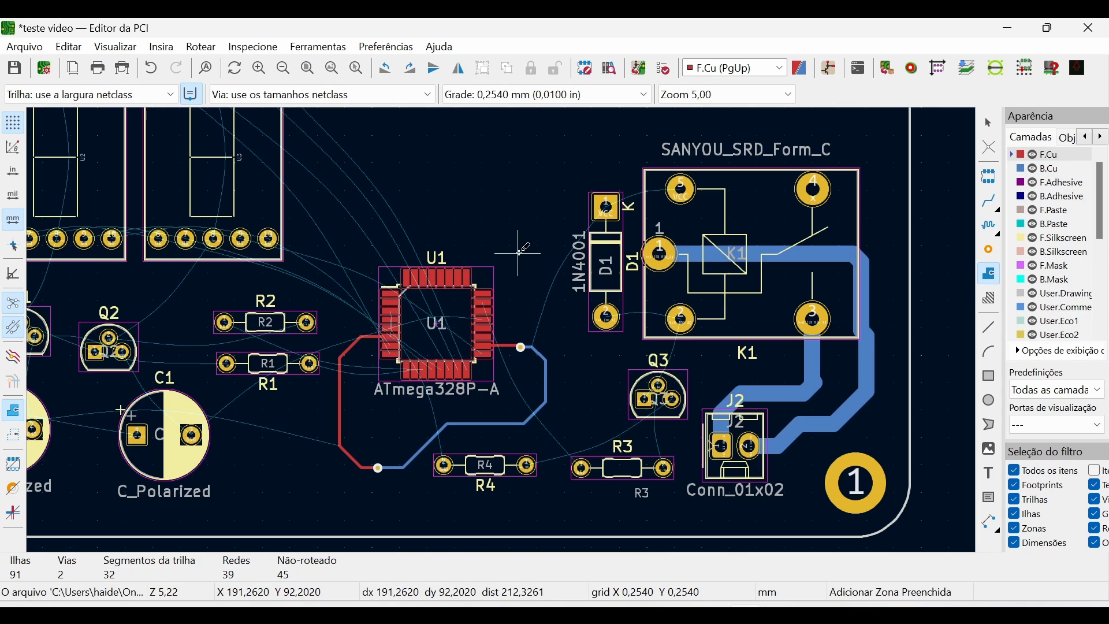
pyautogui.click(588, 414)
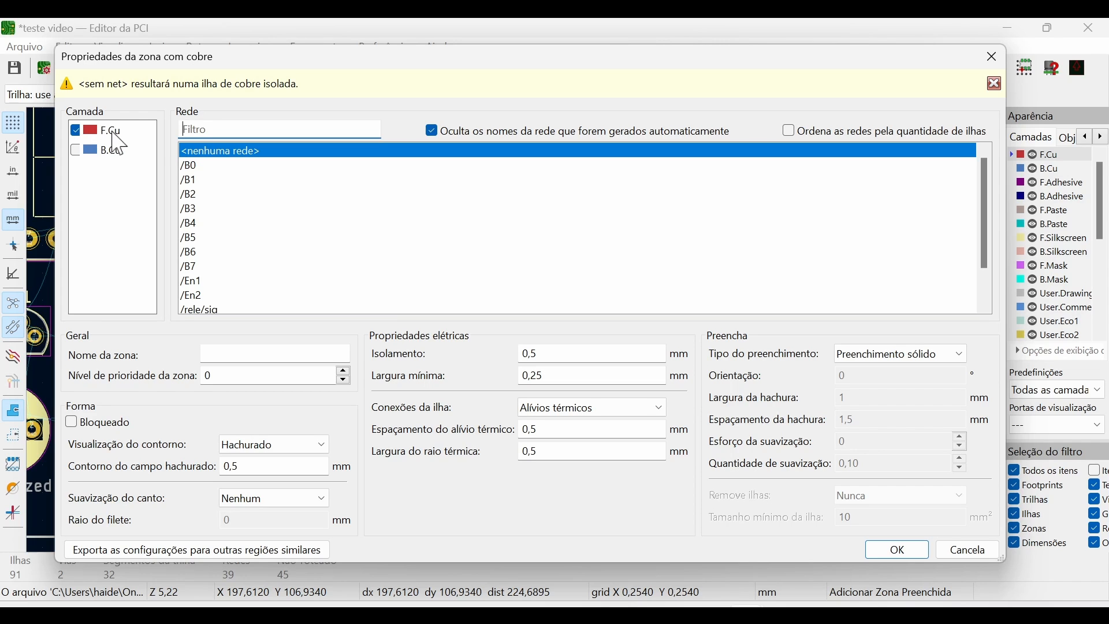
pyautogui.scroll(-2, 428, 266)
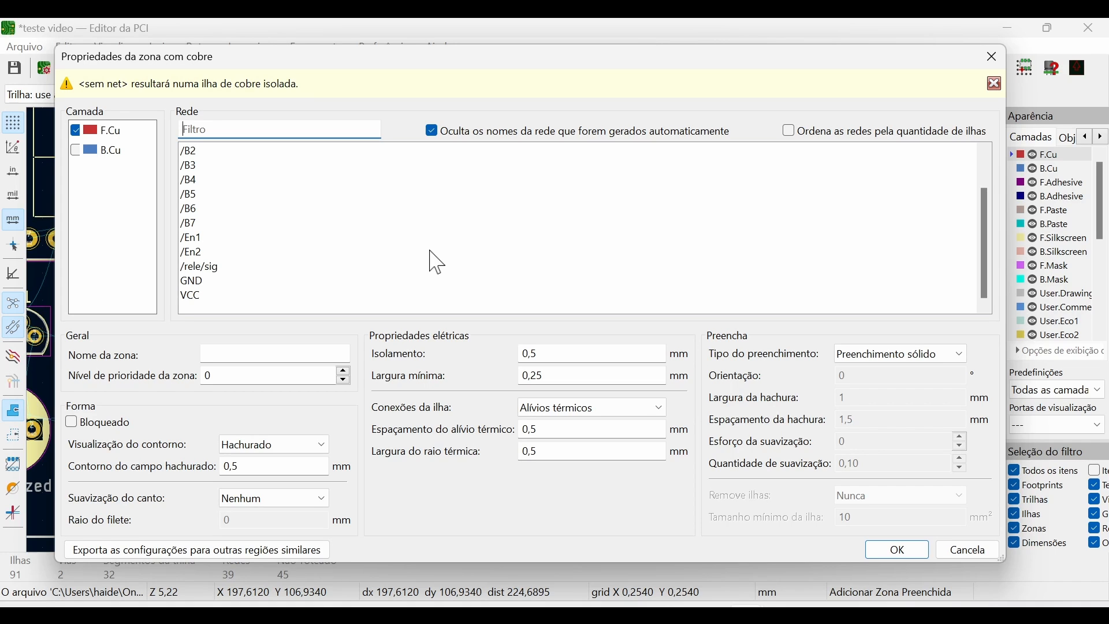
pyautogui.click(204, 290)
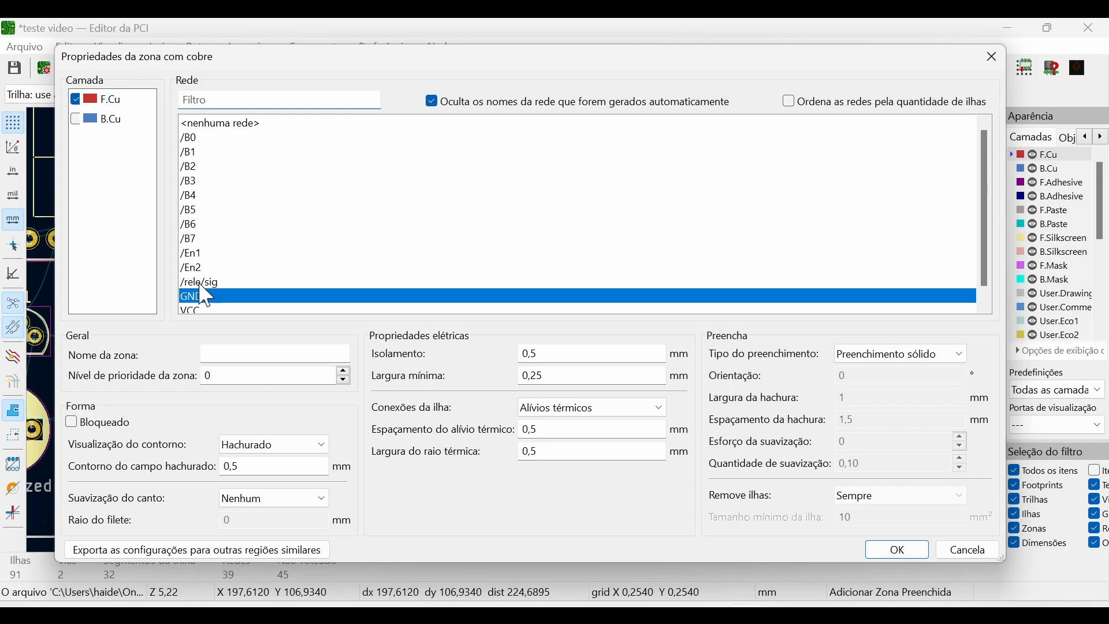
pyautogui.scroll(-1, 315, 271)
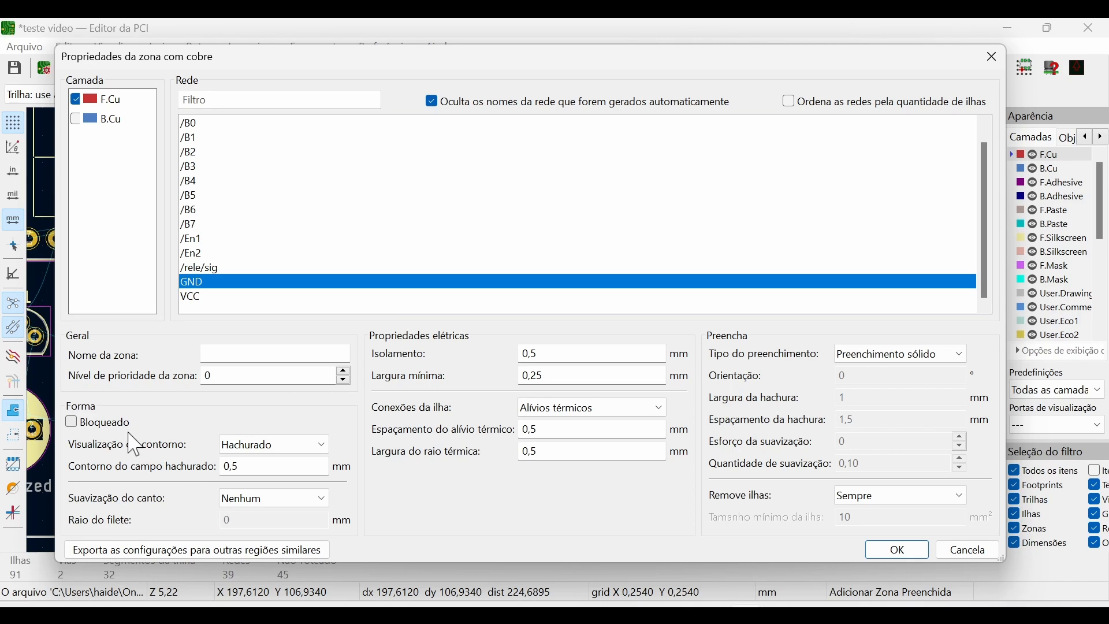
# - Accept the zone properties with no corner smoothing, 0.25 mm minimum width, thermal reliefs and solid fill
pyautogui.click(260, 500)
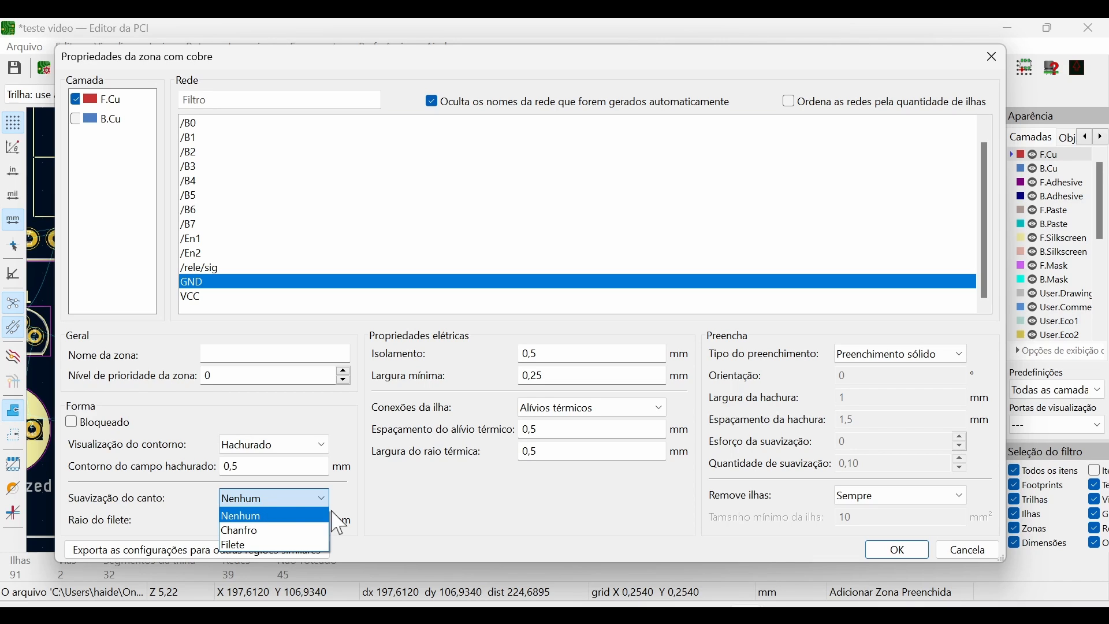
pyautogui.click(455, 516)
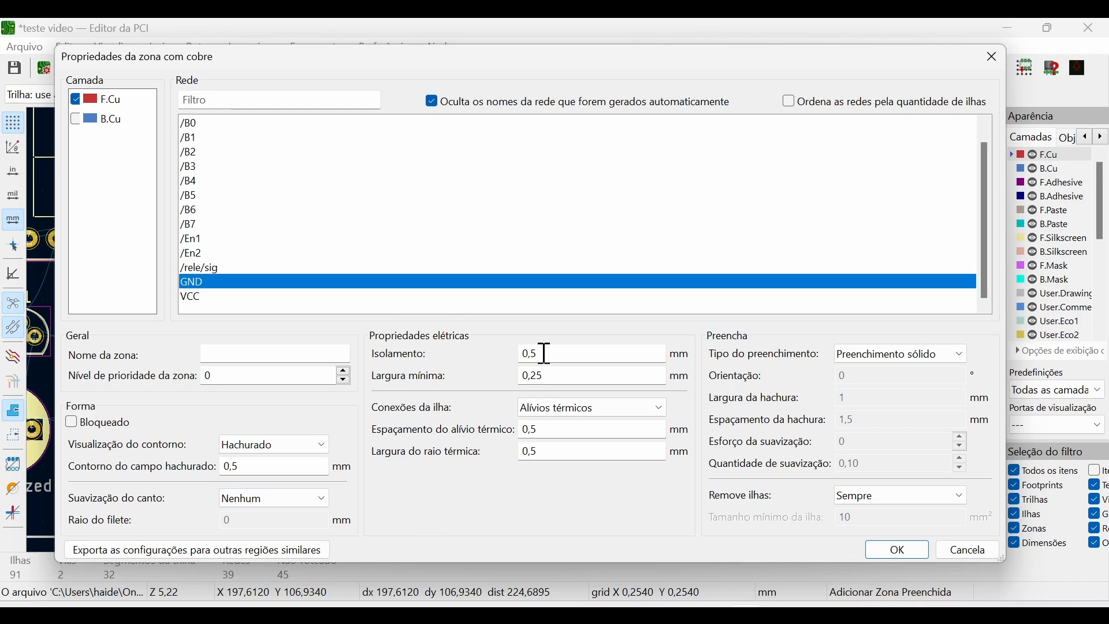
pyautogui.click(557, 378)
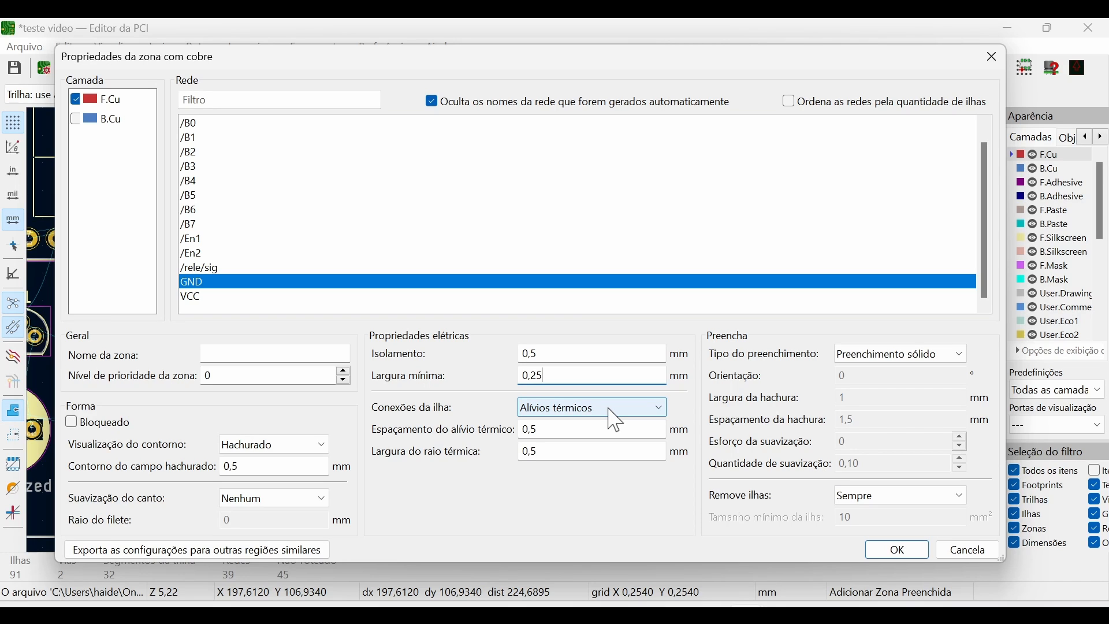
pyautogui.click(936, 359)
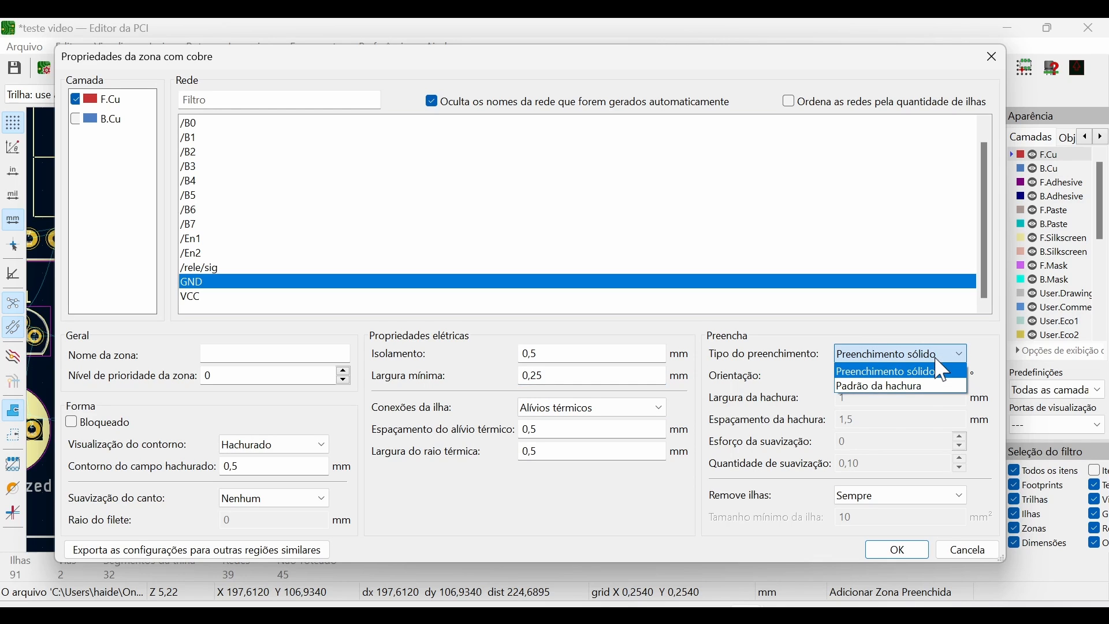
pyautogui.click(932, 374)
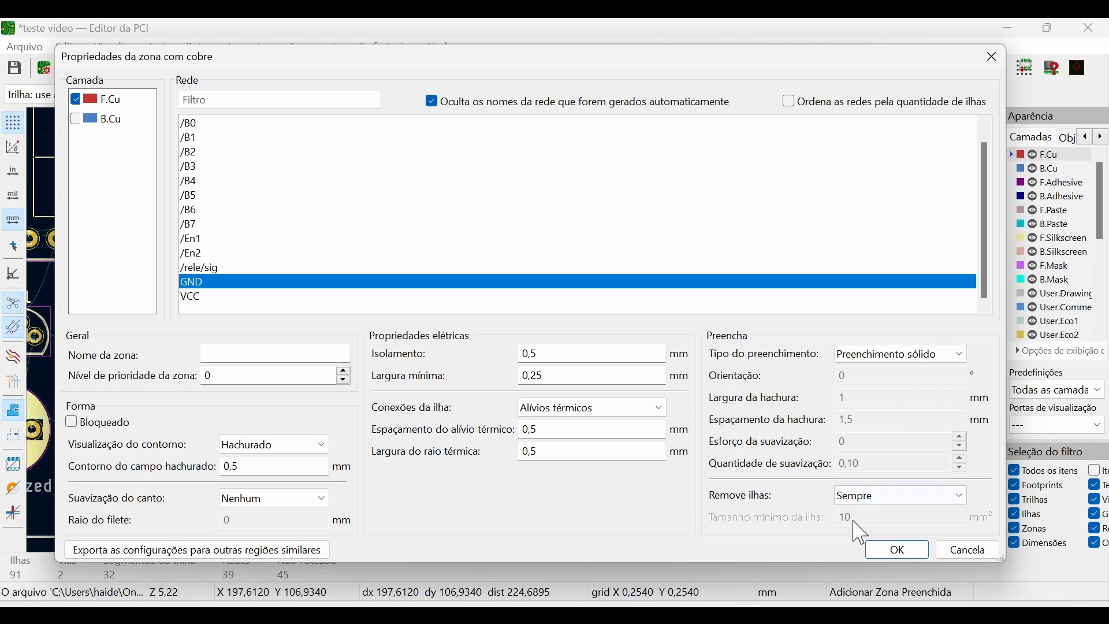
pyautogui.click(899, 550)
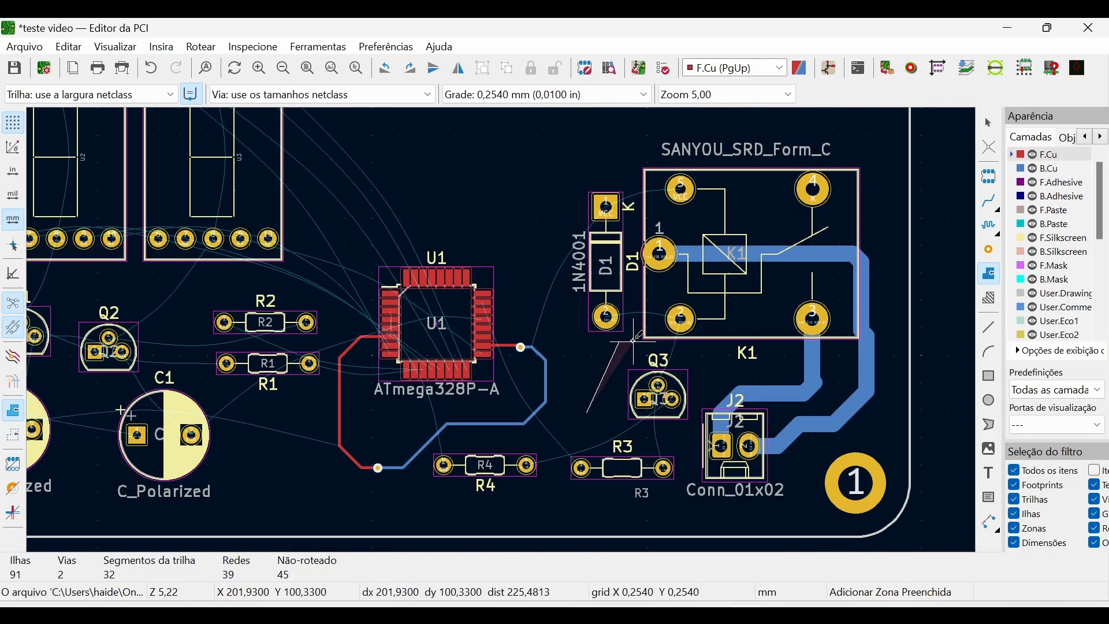
# - Draw and close the GND zone outline above K1, around the upper-right mounting hole, left of U1 and below R4
pyautogui.click(635, 148)
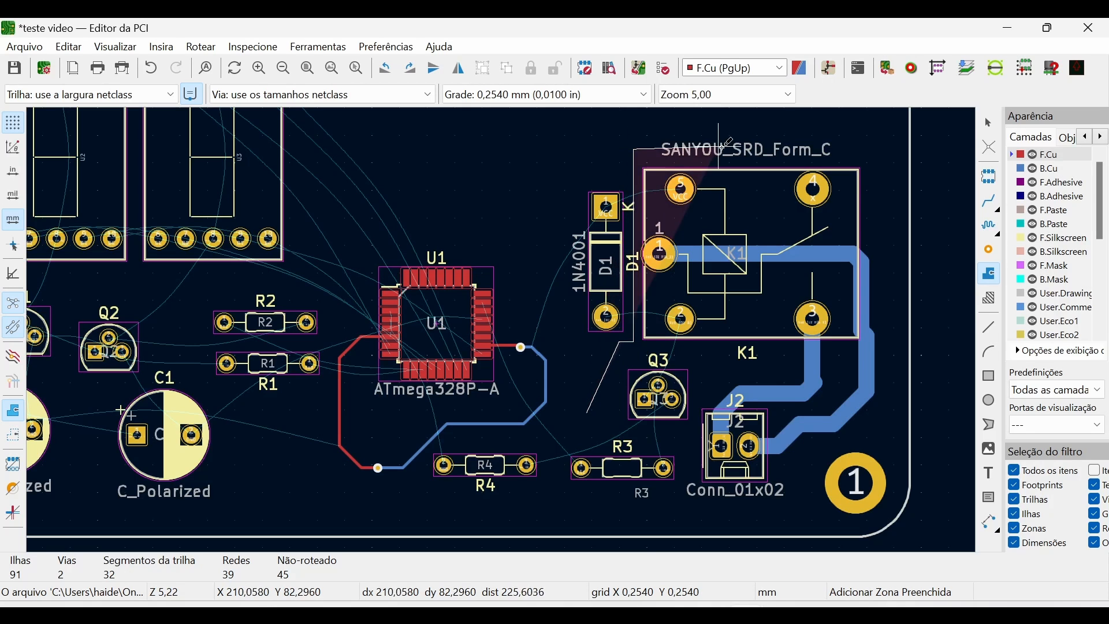
pyautogui.click(888, 149)
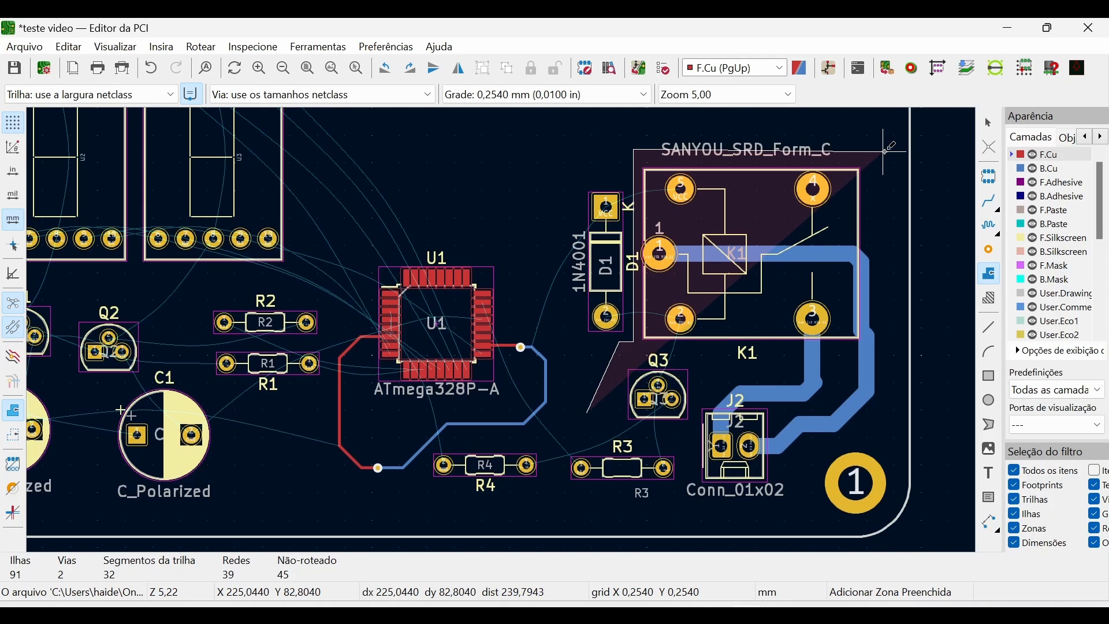
pyautogui.scroll(2, 888, 149)
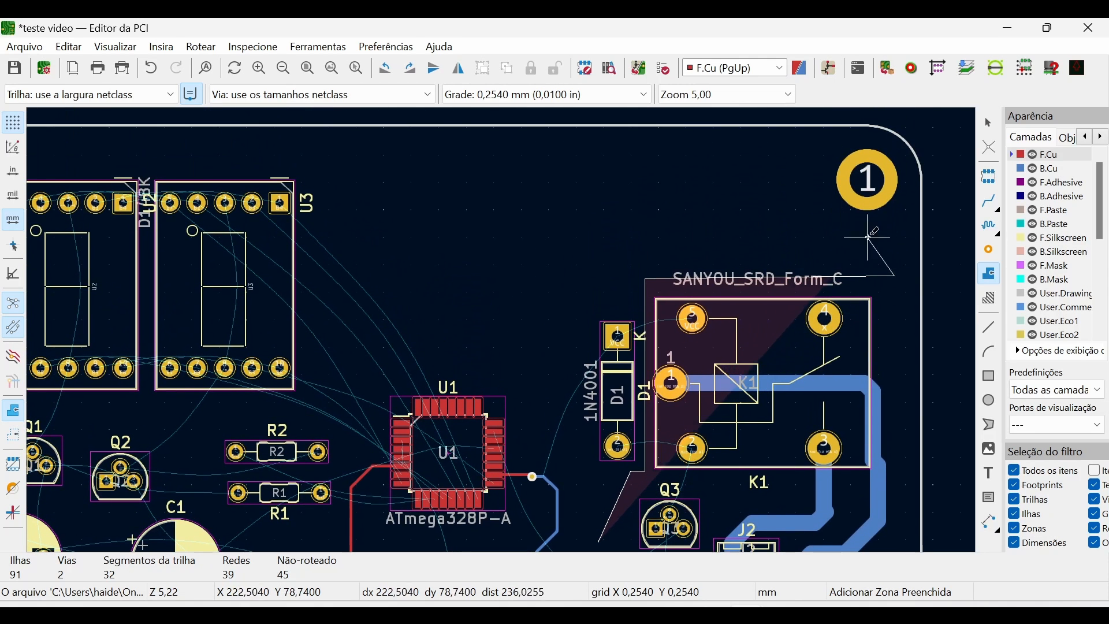
pyautogui.click(893, 150)
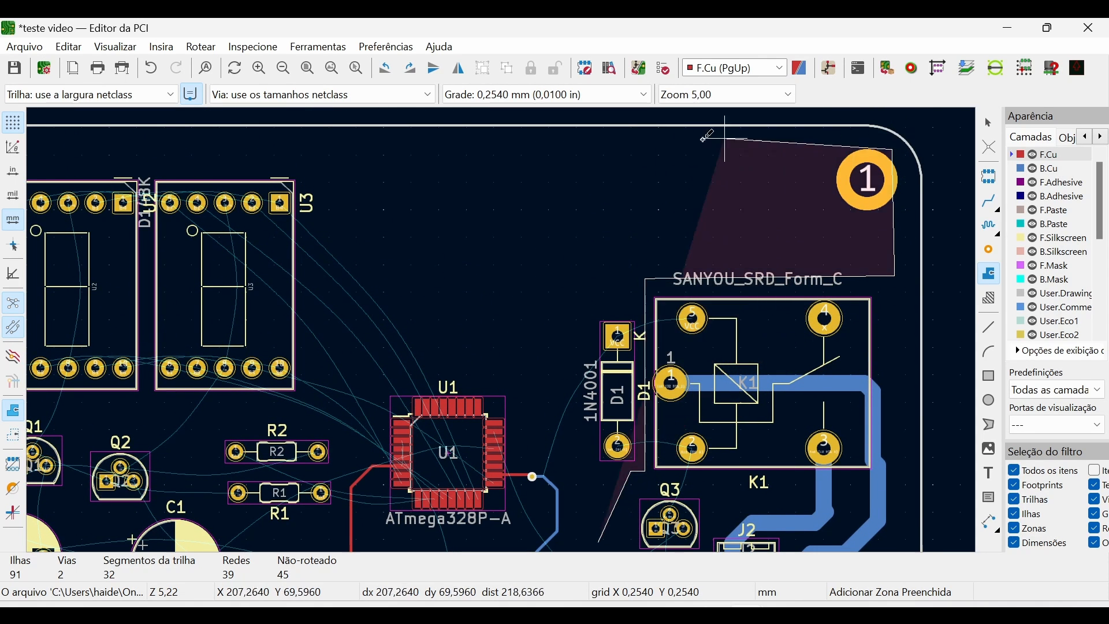
pyautogui.moveTo(468, 139); pyautogui.dragTo(770, 134, button='middle')
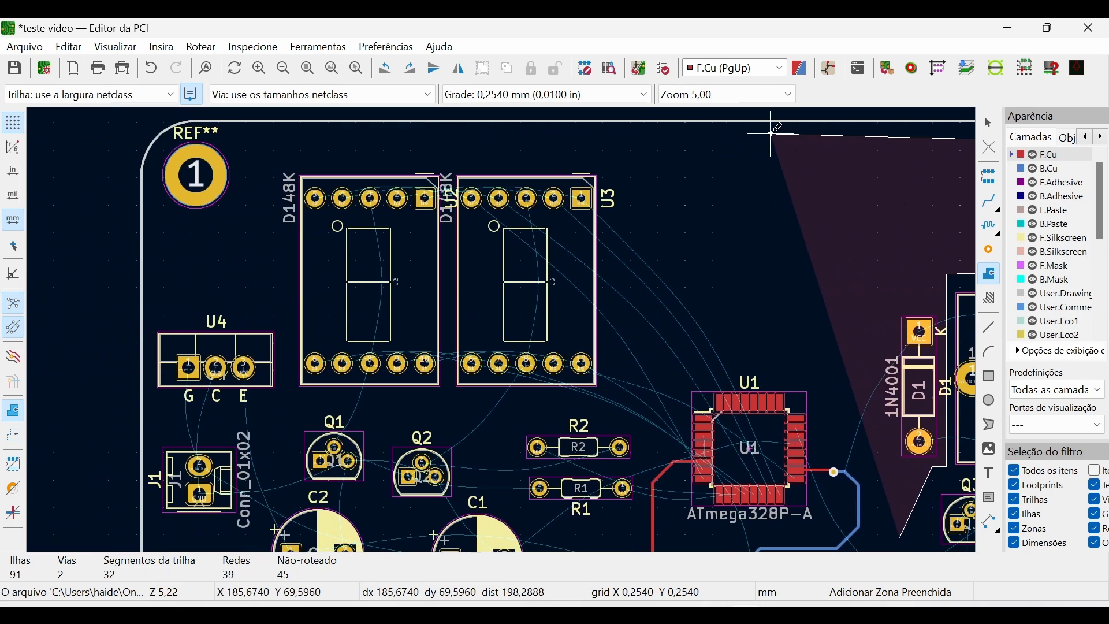
pyautogui.click(640, 136)
pyautogui.moveTo(637, 526); pyautogui.dragTo(624, 314, button='middle')
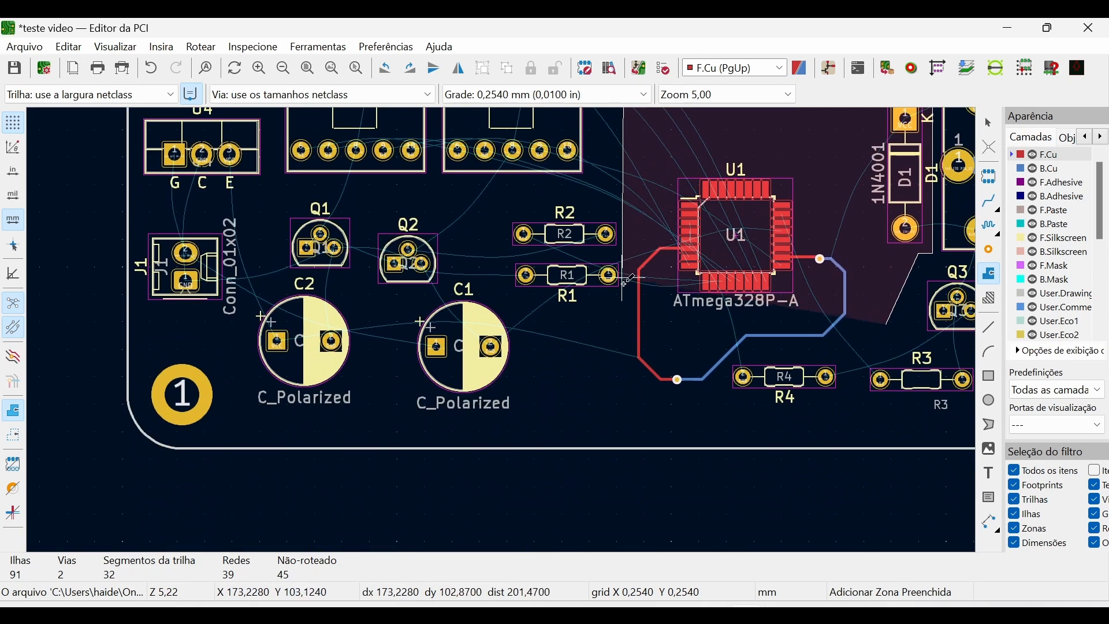
pyautogui.click(628, 430)
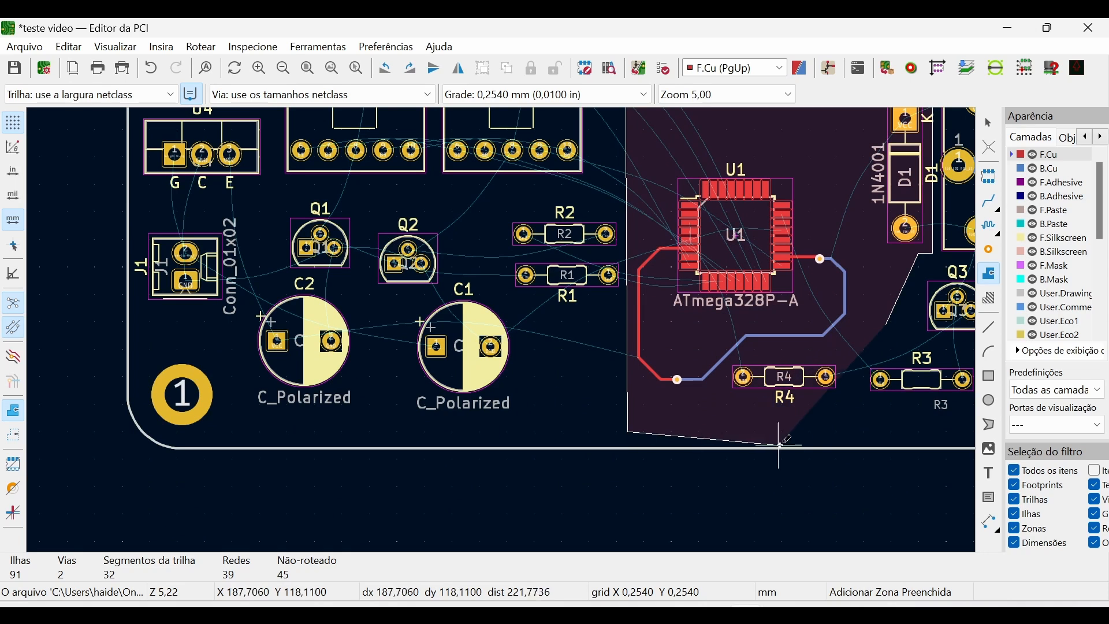
pyautogui.doubleClick(875, 427)
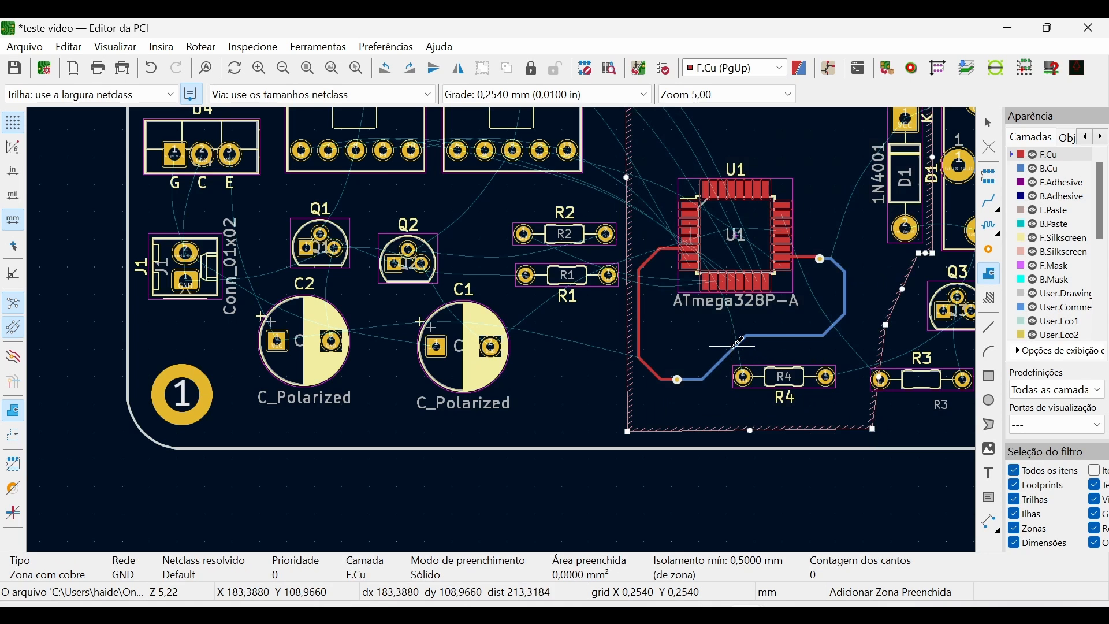
pyautogui.scroll(-1, 726, 344)
pyautogui.scroll(-1, 501, 330)
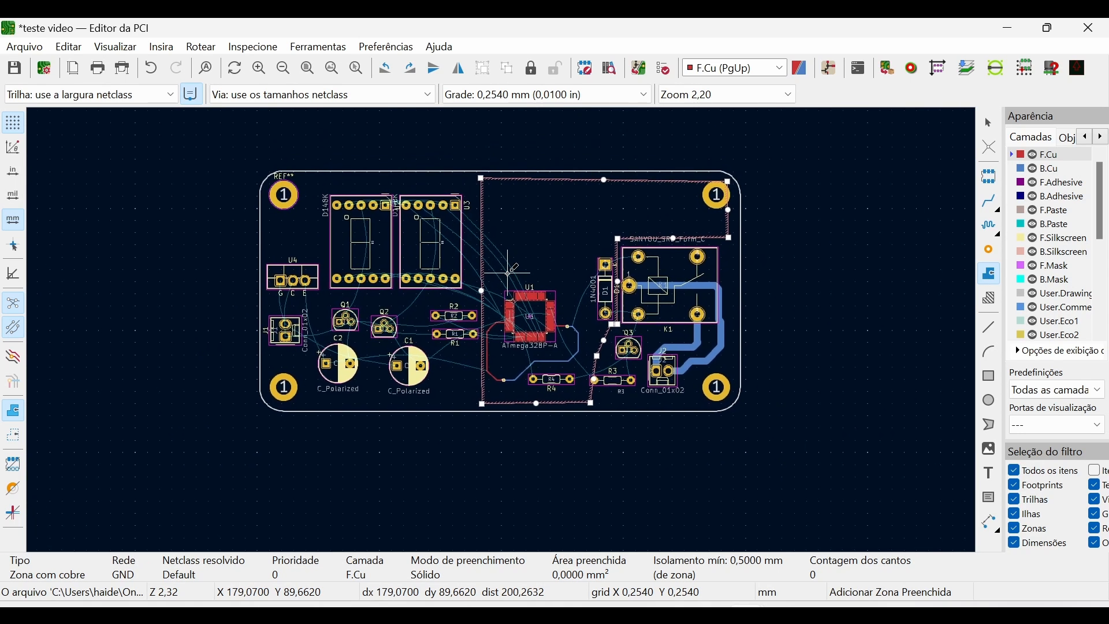
# - Fill the selected GND copper zone on F.Cu and clear the selection
pyautogui.scroll(1, 509, 273)
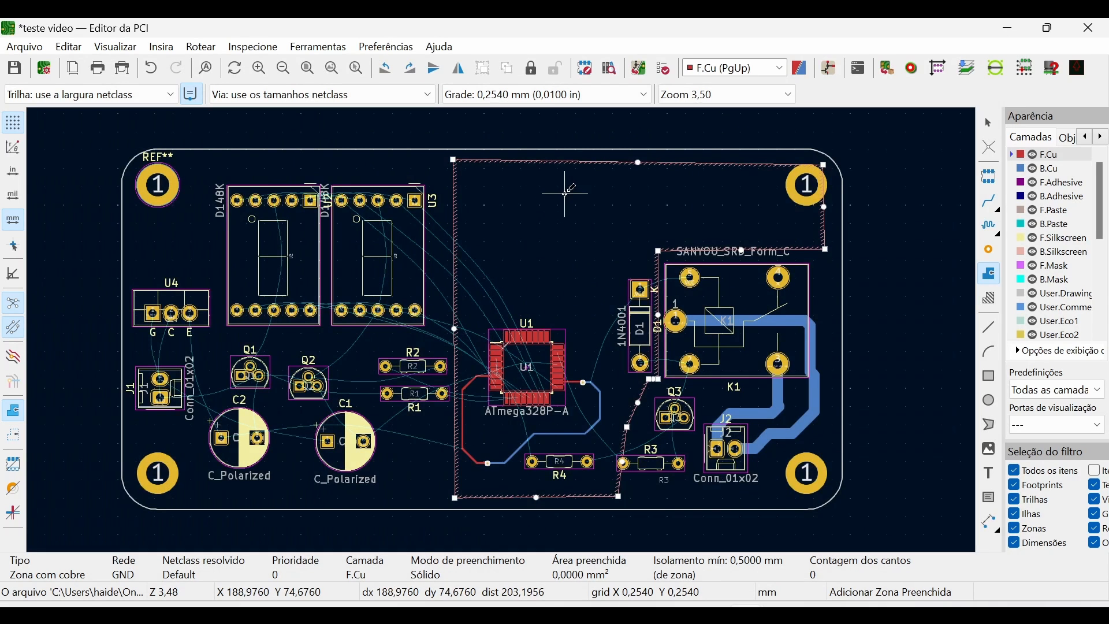
pyautogui.press('Escape')
pyautogui.rightClick(597, 164)
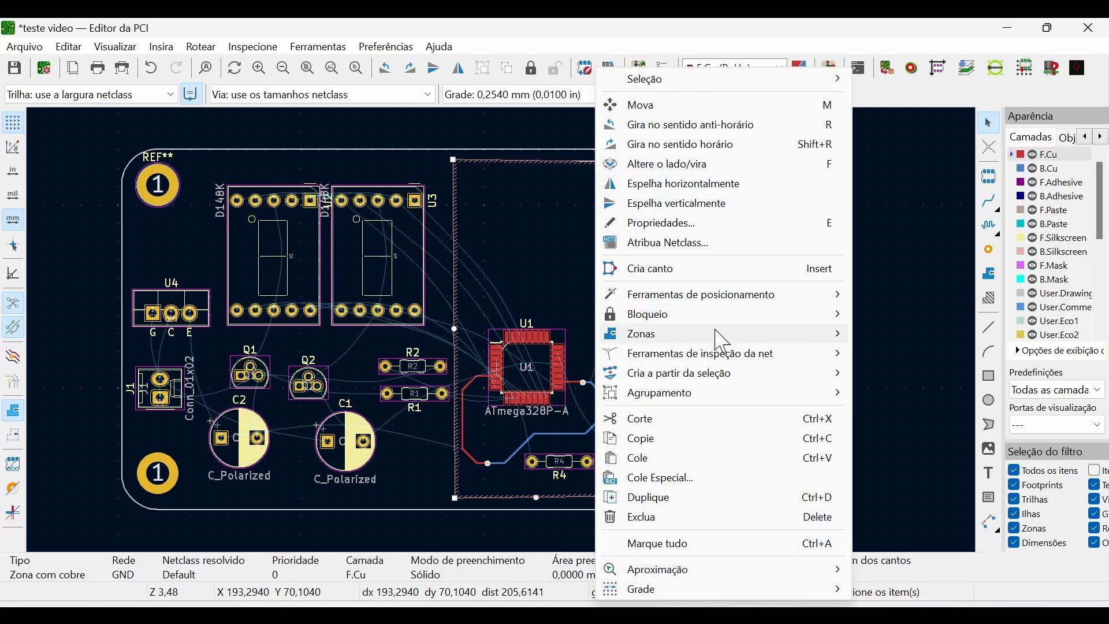
pyautogui.moveTo(720, 334)
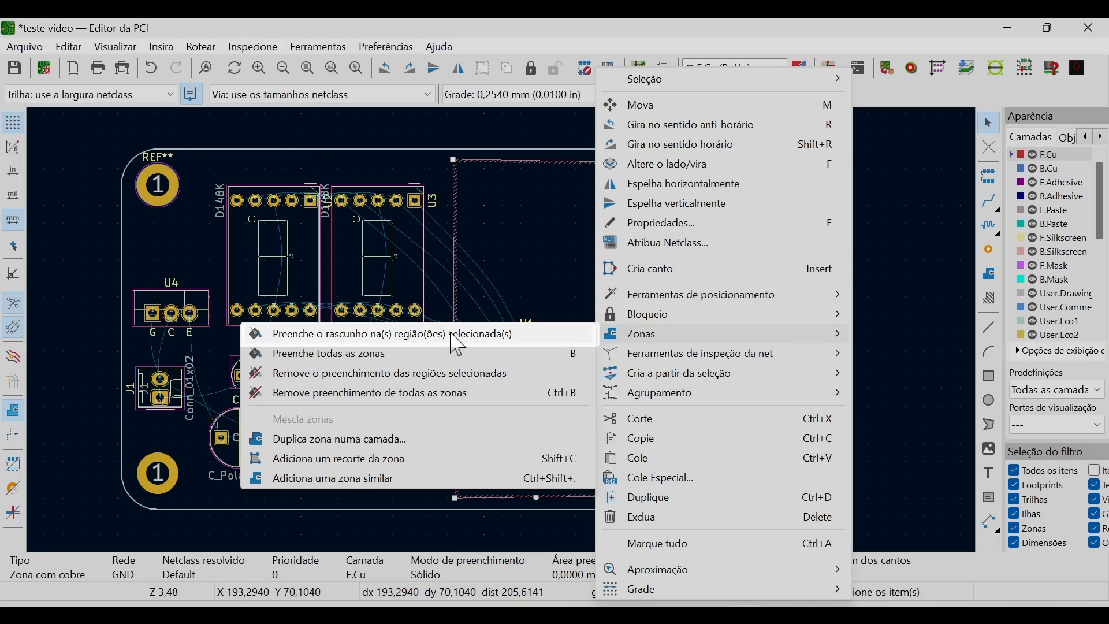
pyautogui.click(452, 334)
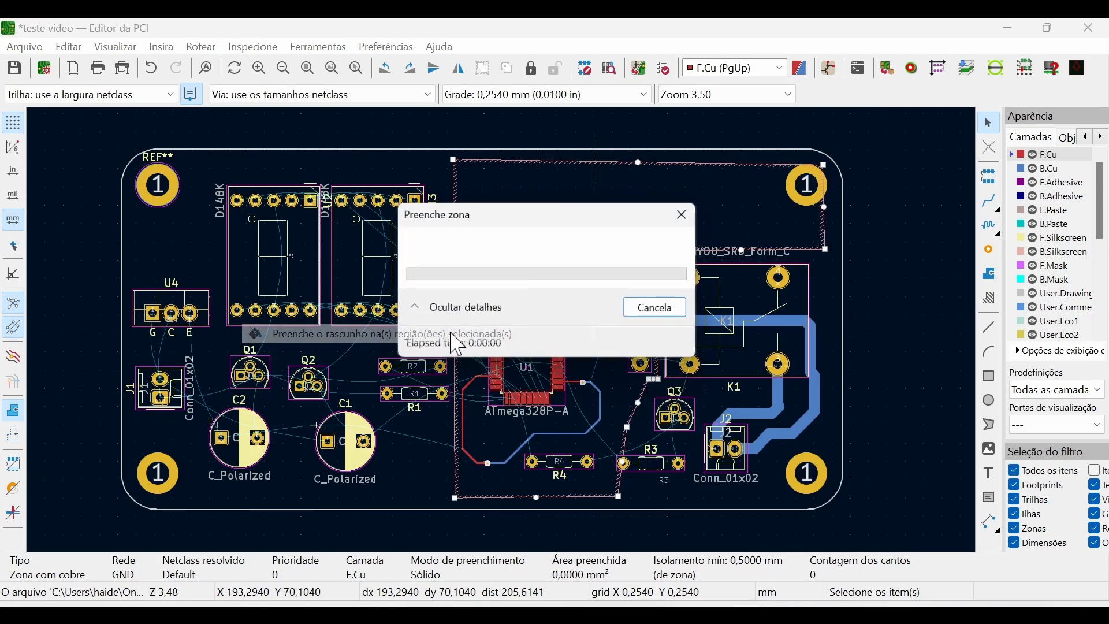
pyautogui.click(866, 260)
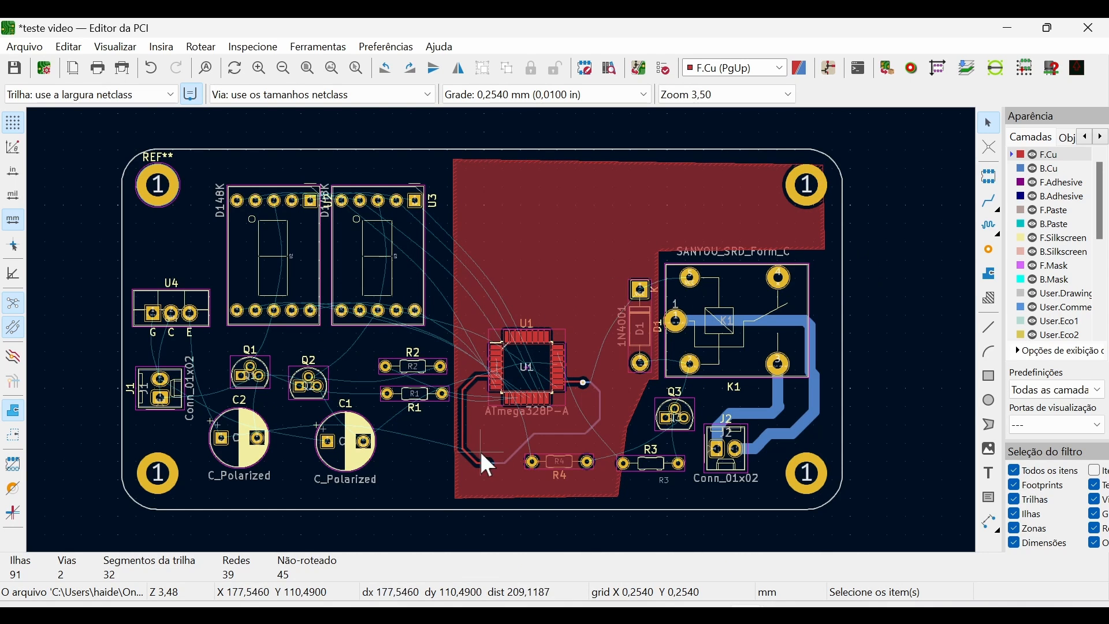
# - Start a rule area on F.Cu at K1's upper-left corner, keeping out tracks, vias and pads, with a 0.5 mm hatched outline
pyautogui.scroll(3, 480, 449)
pyautogui.moveTo(517, 282); pyautogui.dragTo(514, 323, button='middle')
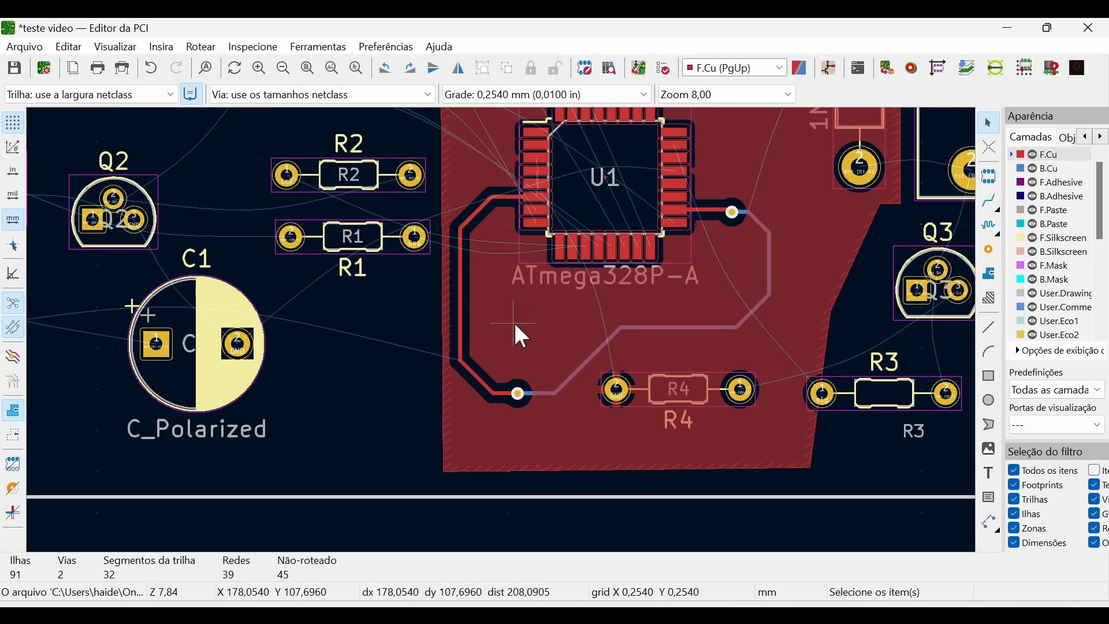
pyautogui.moveTo(529, 275); pyautogui.dragTo(509, 347, button='middle')
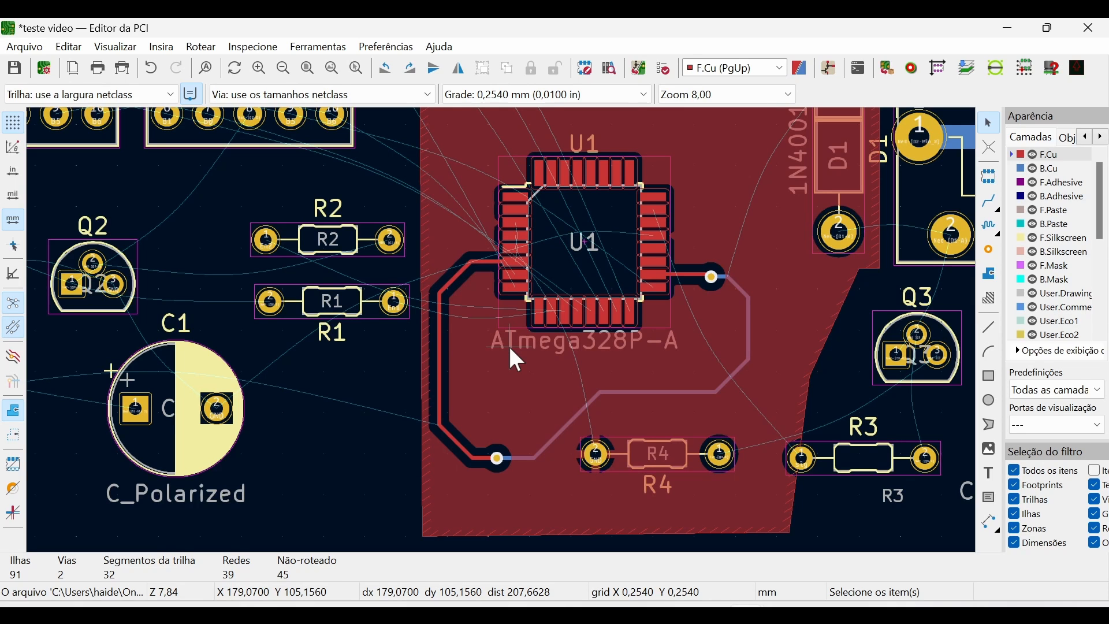
pyautogui.scroll(-4, 510, 347)
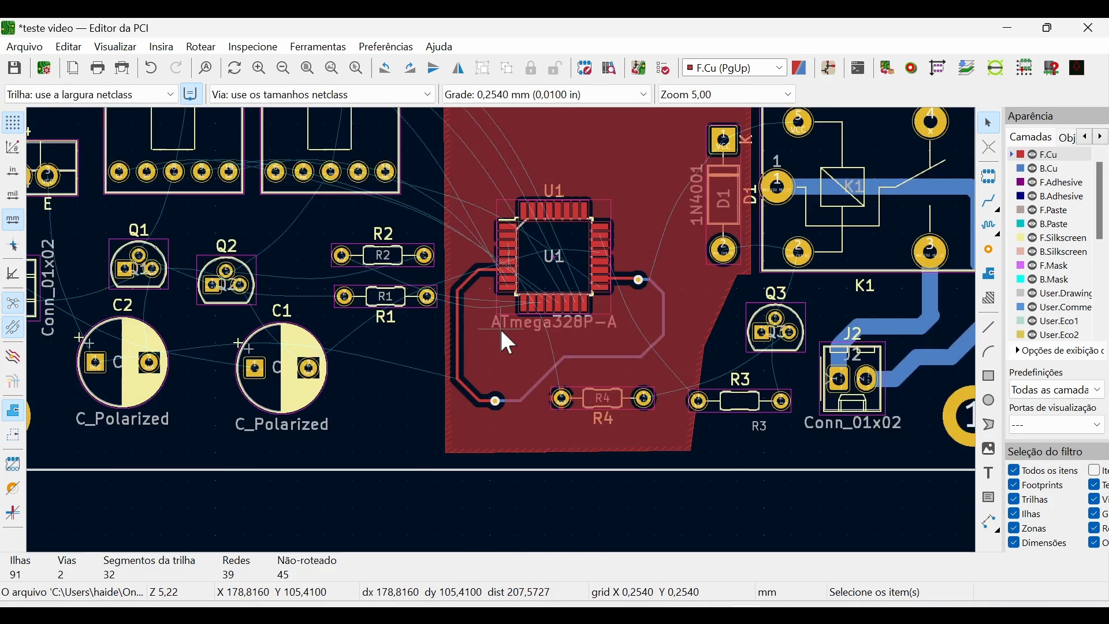
pyautogui.moveTo(549, 289); pyautogui.dragTo(469, 358, button='middle')
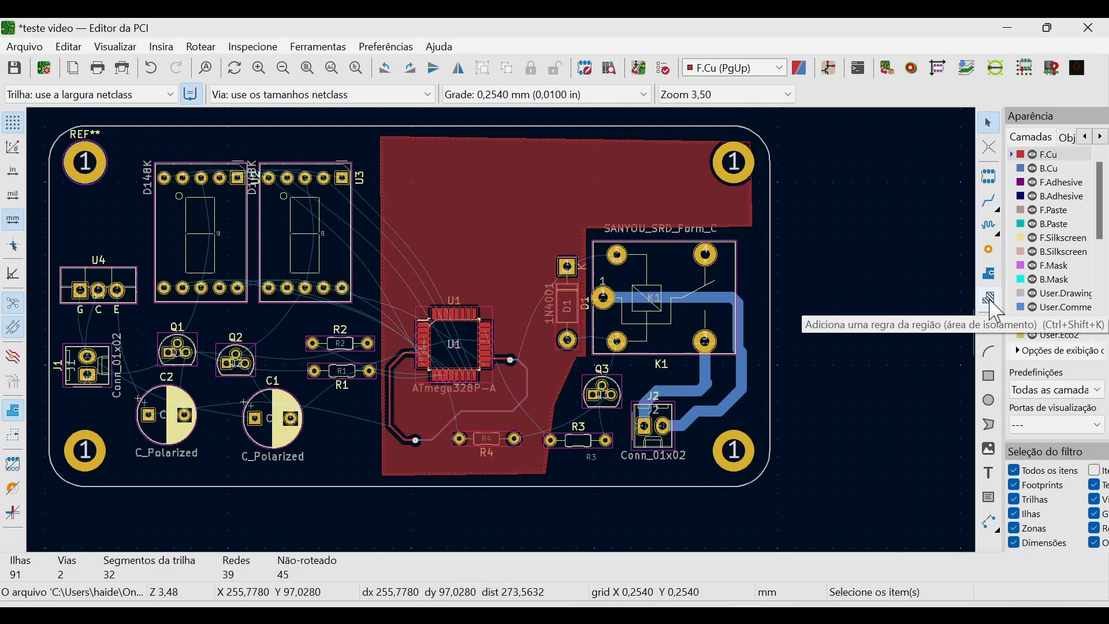
pyautogui.click(990, 300)
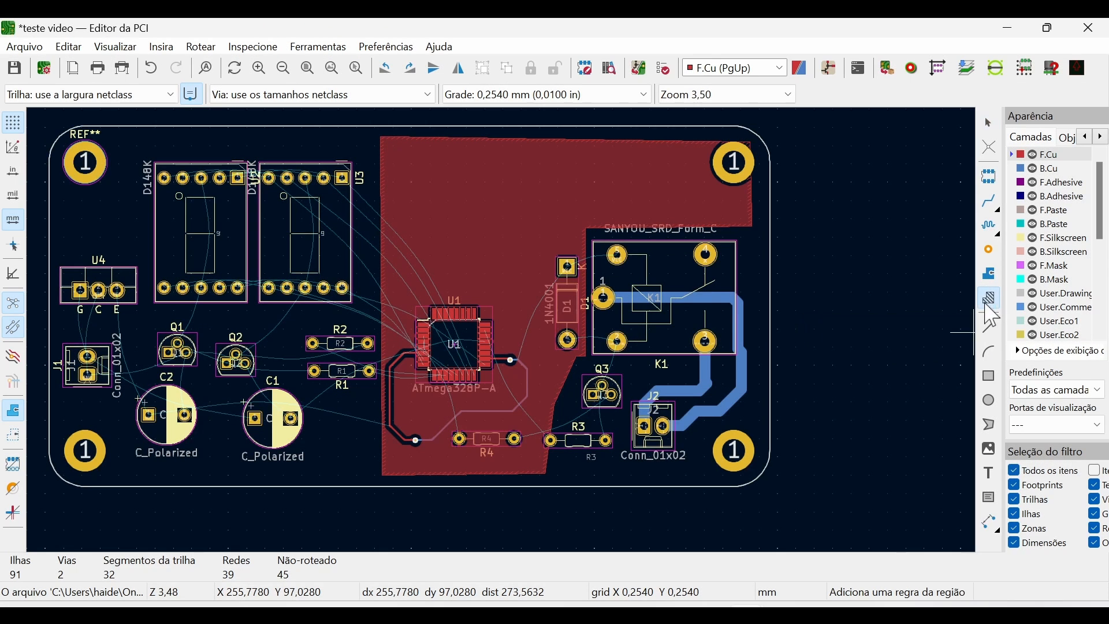
pyautogui.click(586, 228)
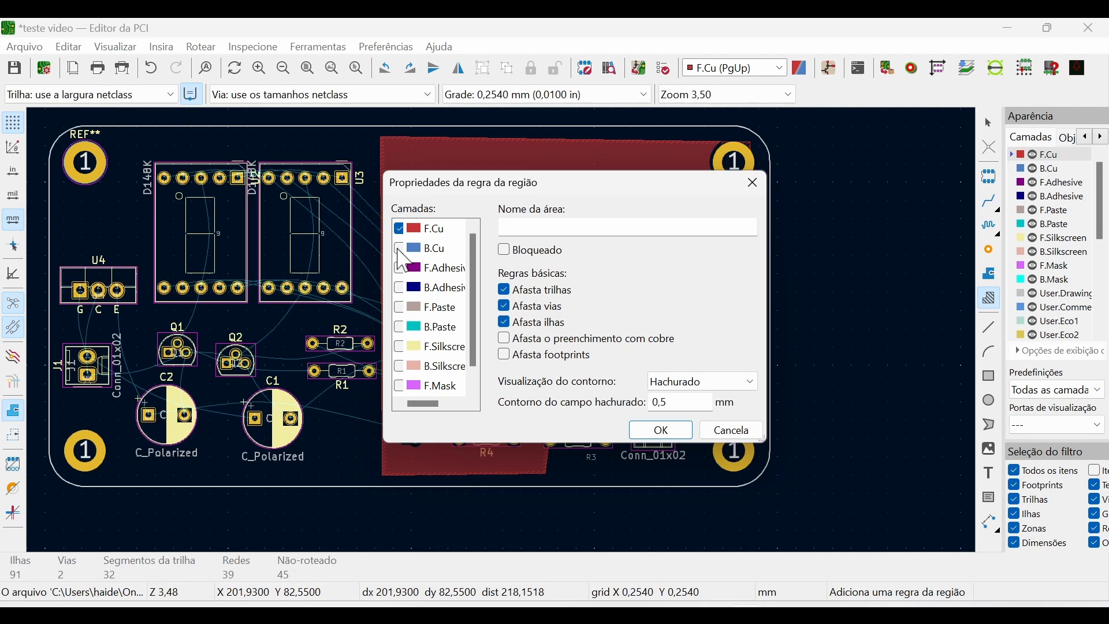
pyautogui.click(662, 431)
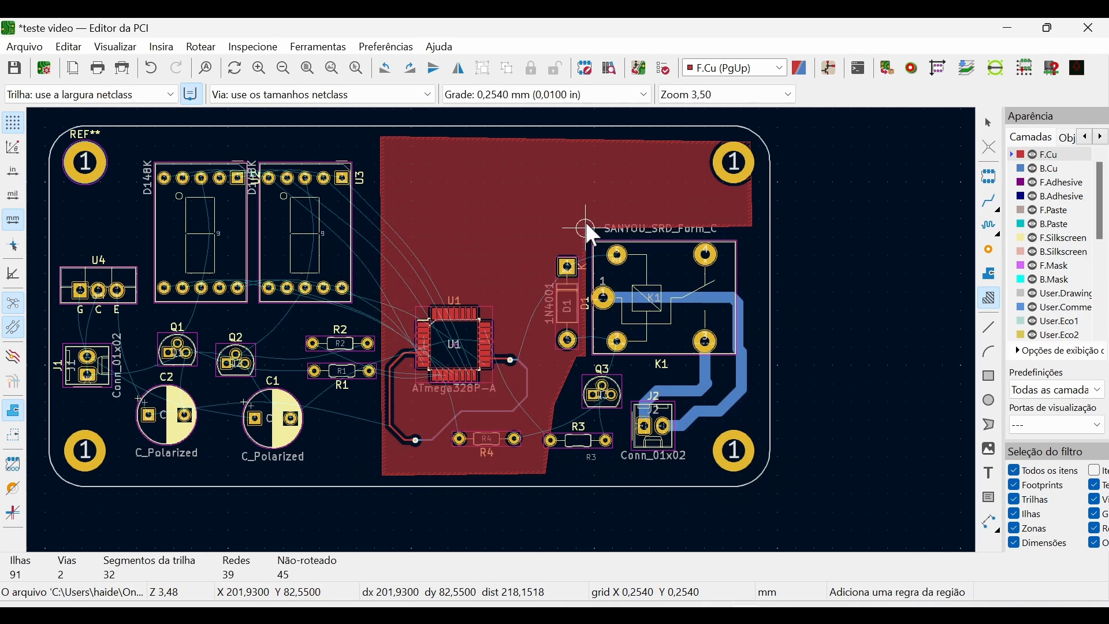
# - Draw and close the rule area outline as a four-corner region around relay K1, reaching down over Q3 and the top of J2
pyautogui.click(754, 228)
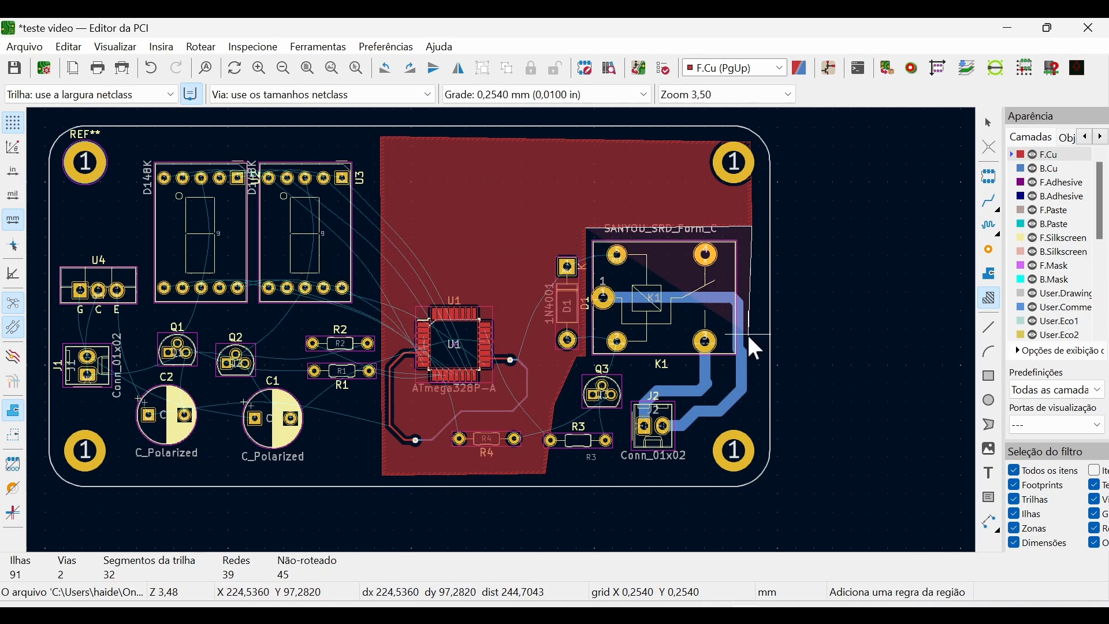
pyautogui.click(752, 412)
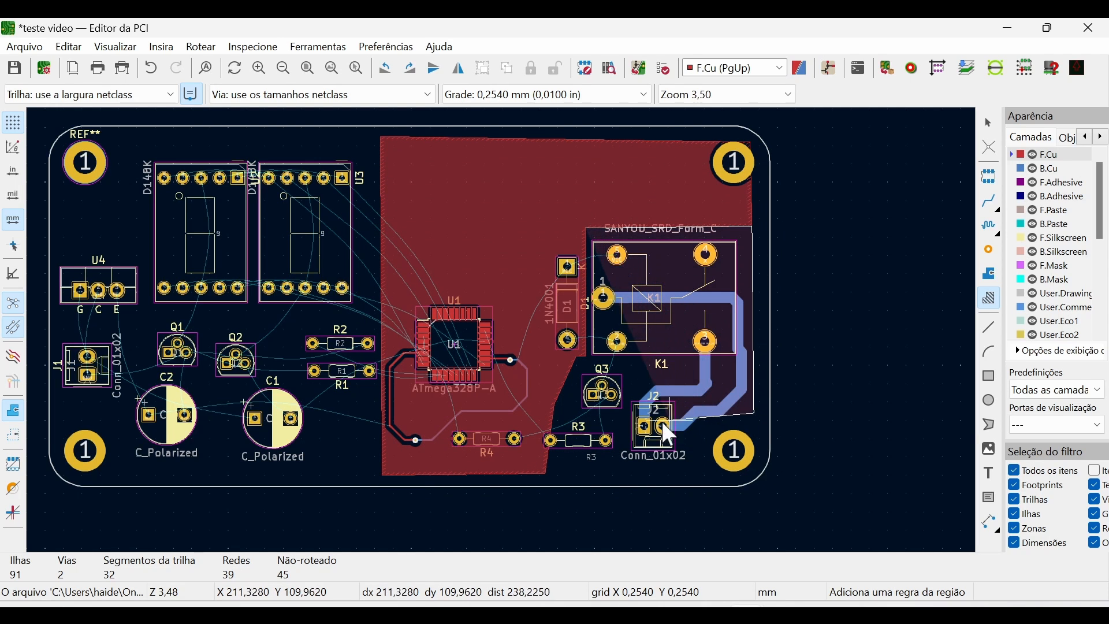
pyautogui.doubleClick(580, 414)
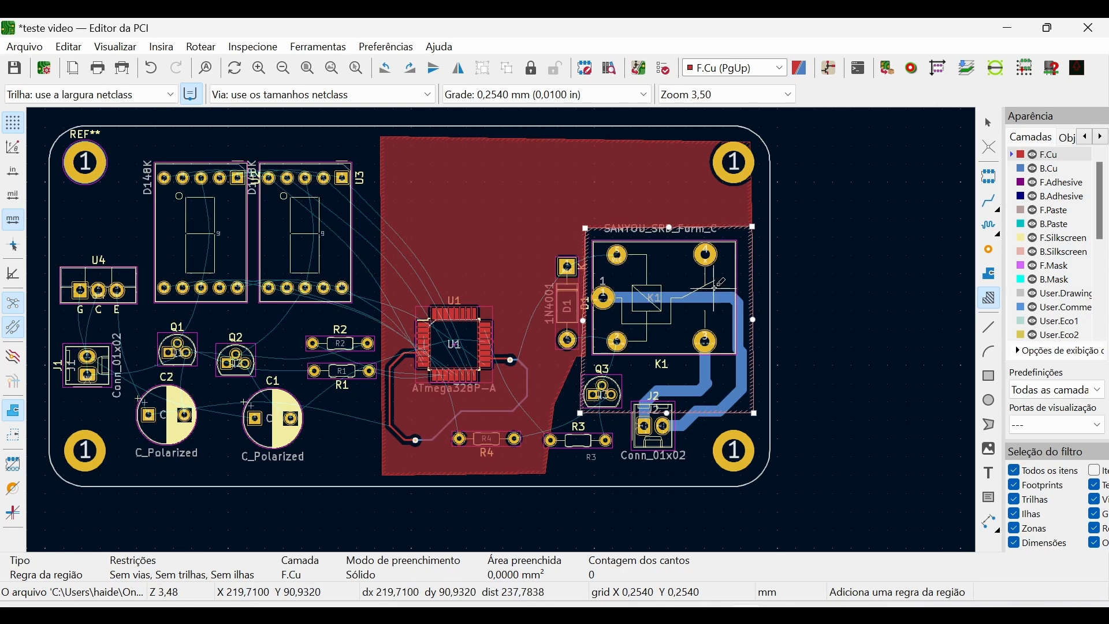
# - Try to route a 0.8 mm track on F.Cu from R3's right pad into the rule area around K1
pyautogui.press('x')
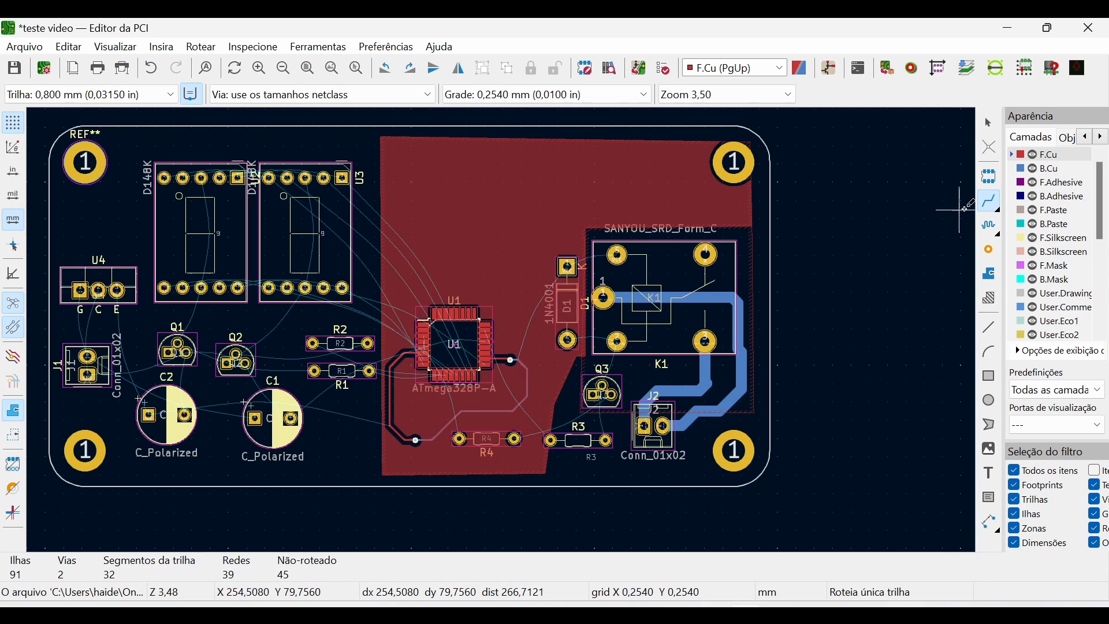
pyautogui.click(606, 441)
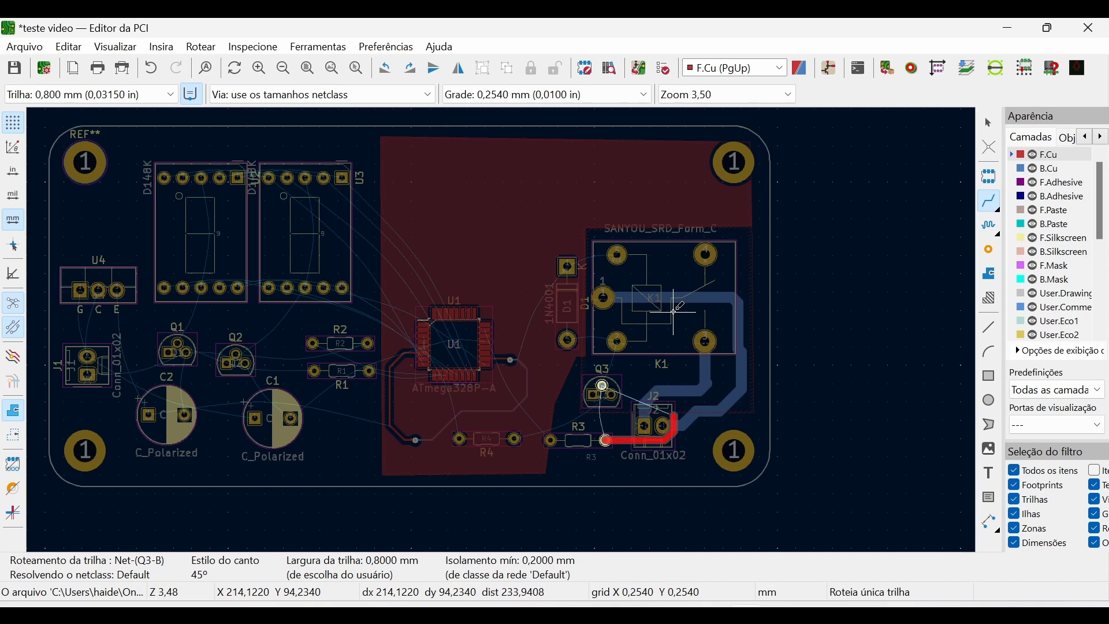
pyautogui.press('Escape')
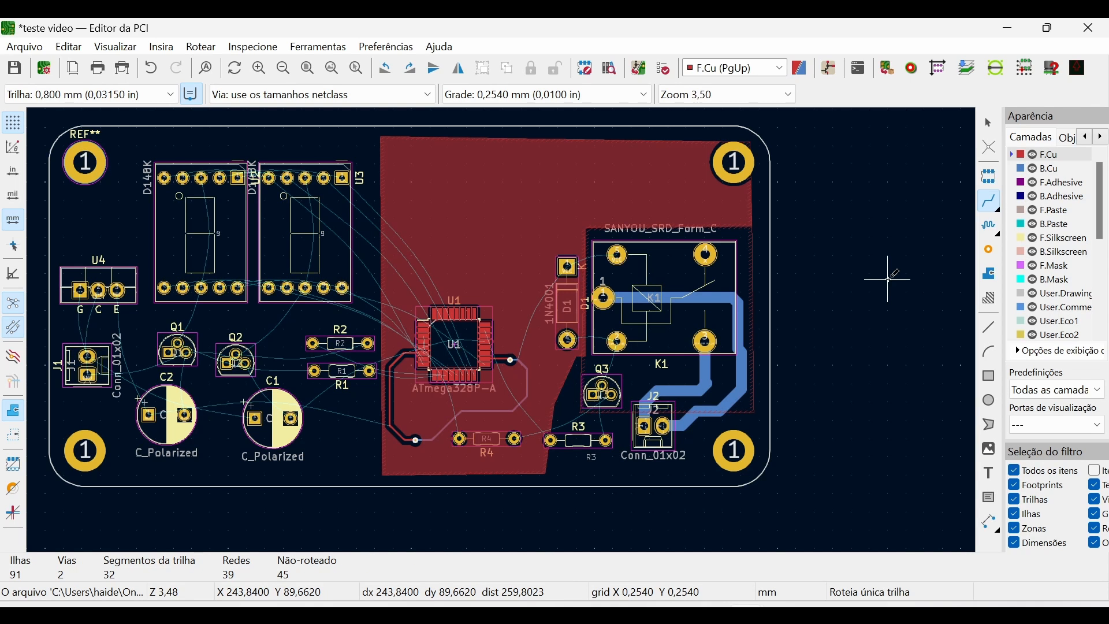